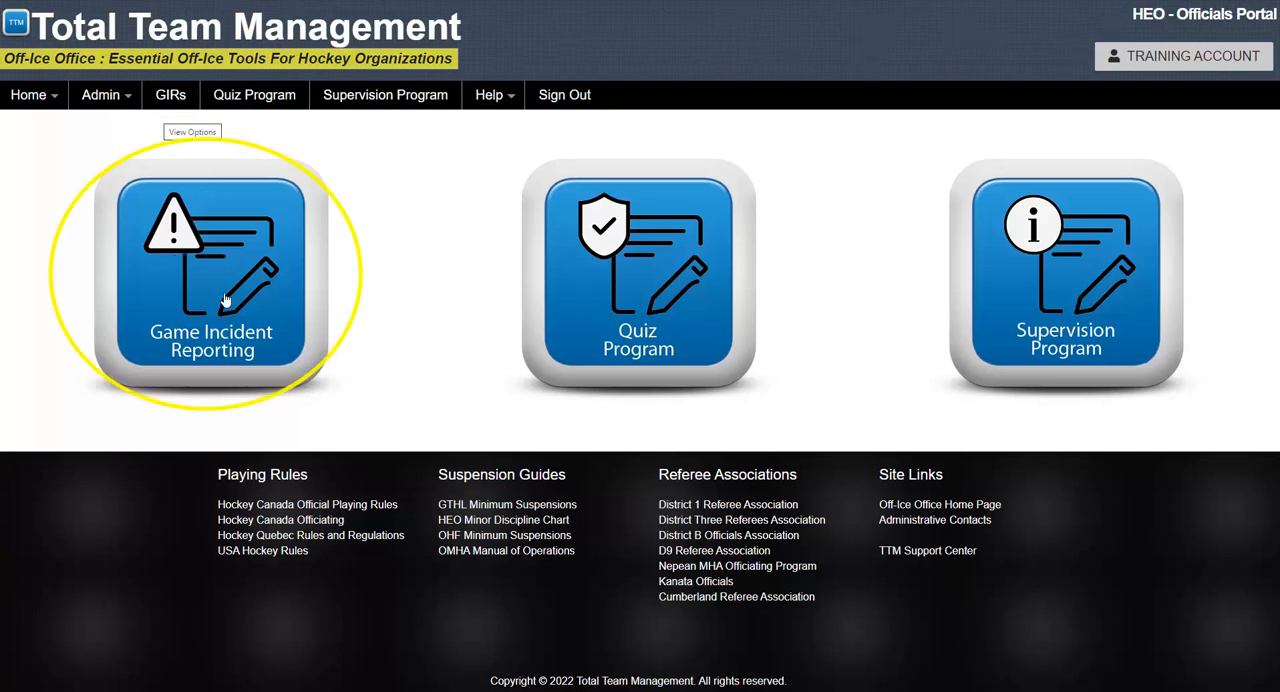
# Step: Open Game Incident Reporting, expand the Game Incident Reports list and start creating a new GIR
pyautogui.click(225, 300)
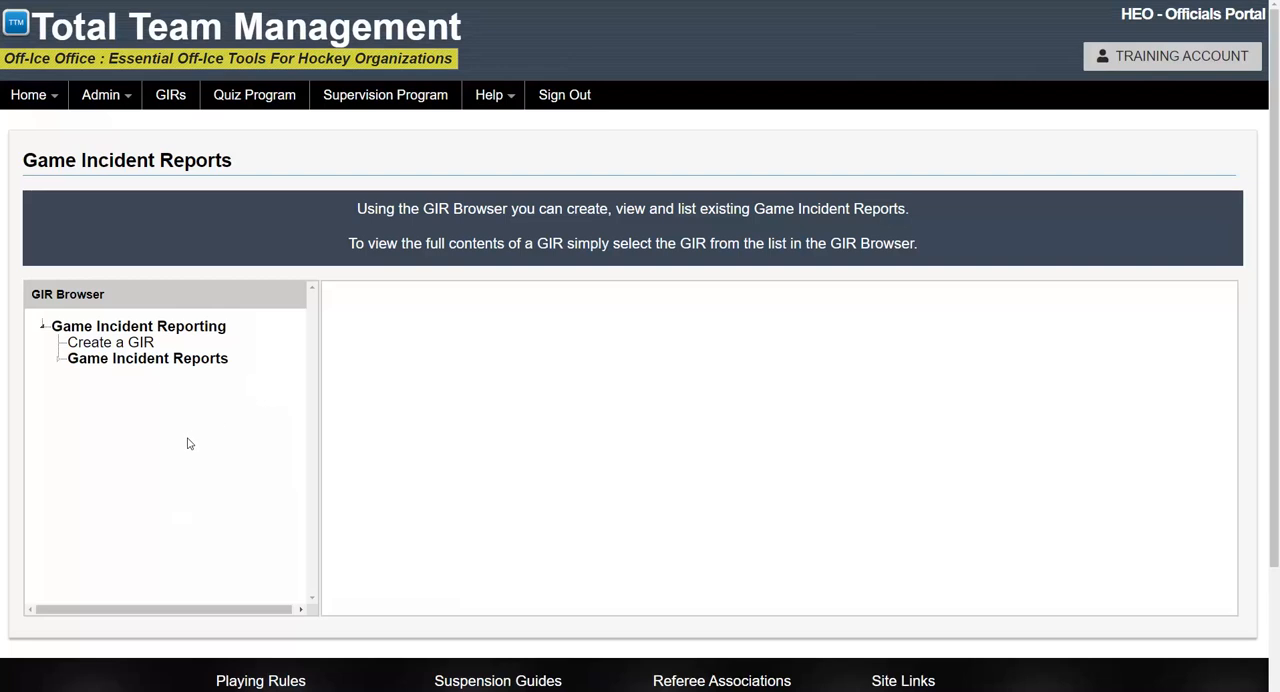
pyautogui.click(57, 362)
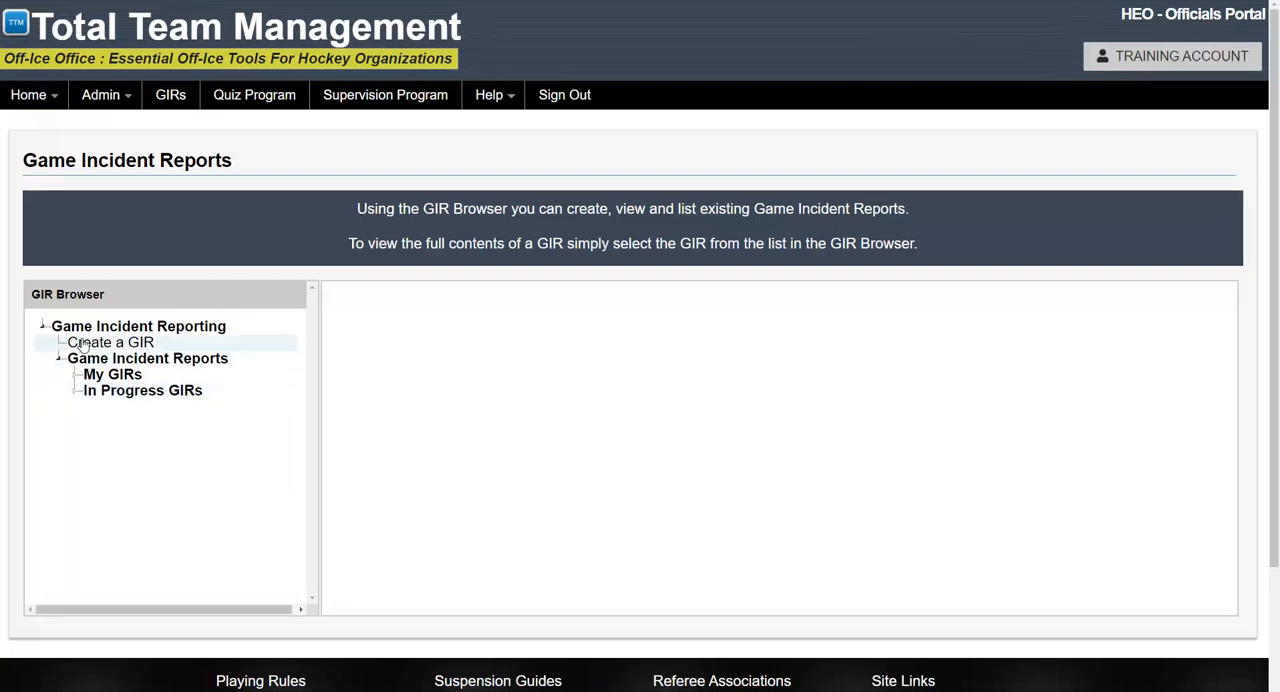
pyautogui.click(84, 344)
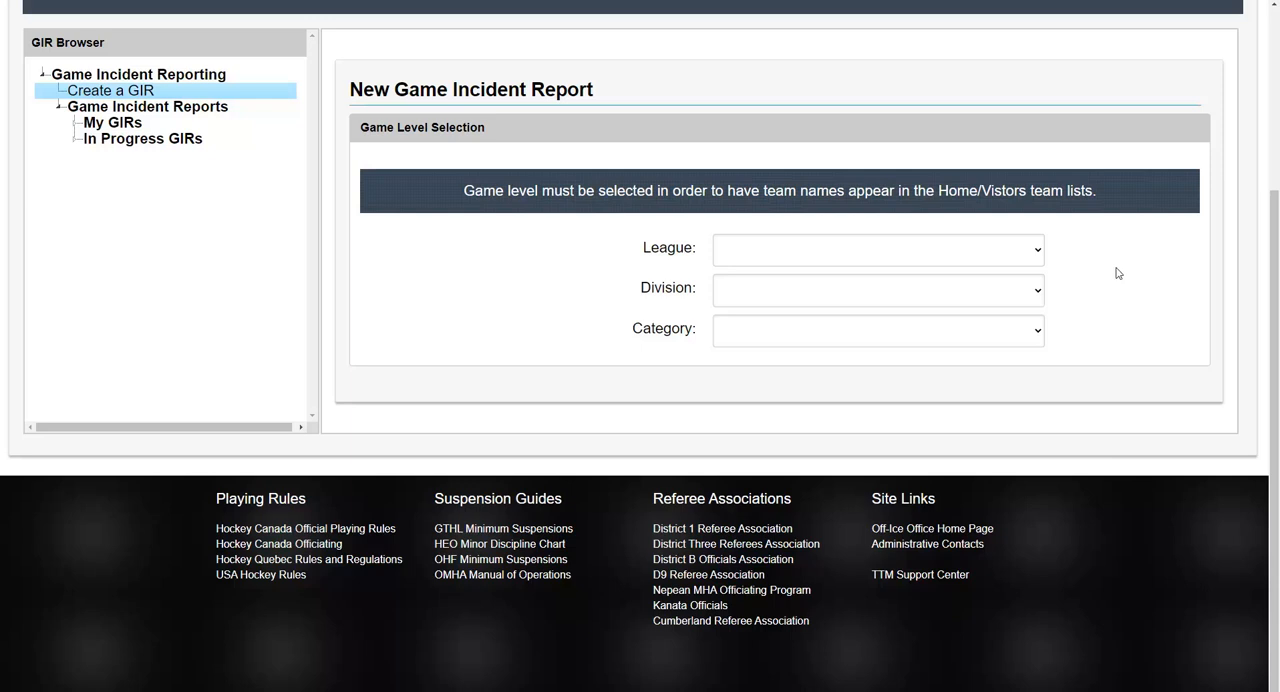
# Step: Set the game level to Bytown Minor Hockey League, division U13, category B
pyautogui.click(1036, 252)
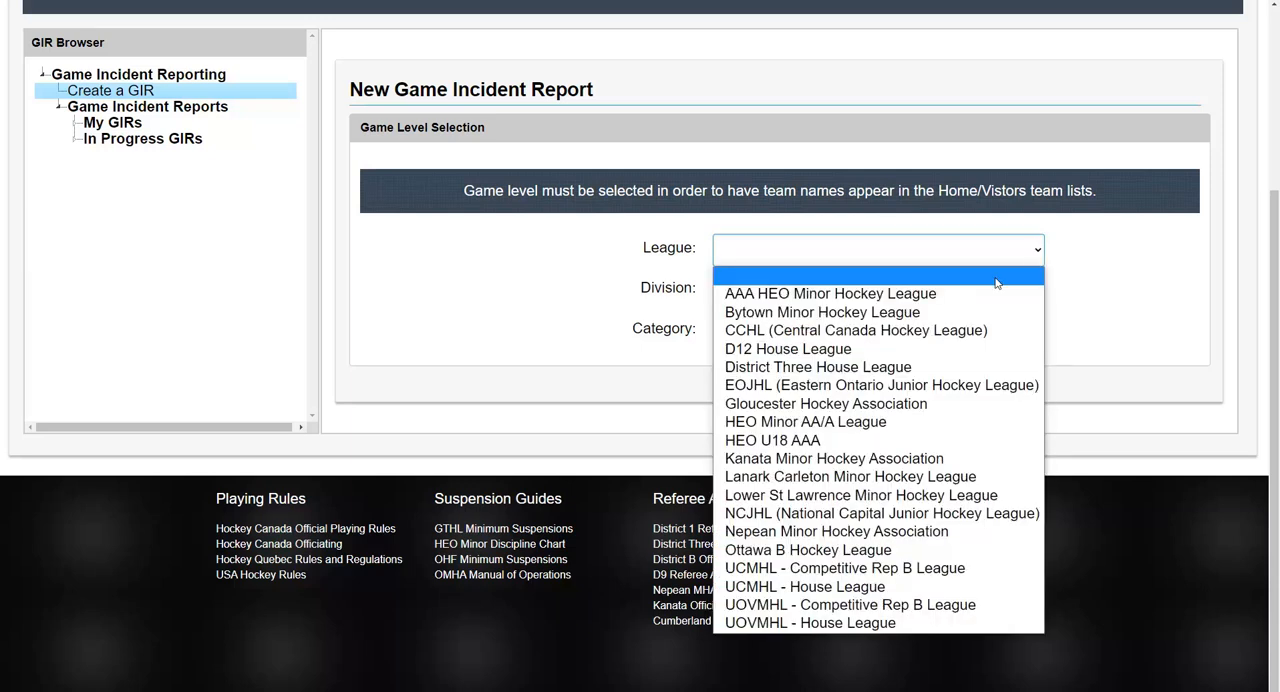
pyautogui.click(930, 312)
pyautogui.click(1032, 296)
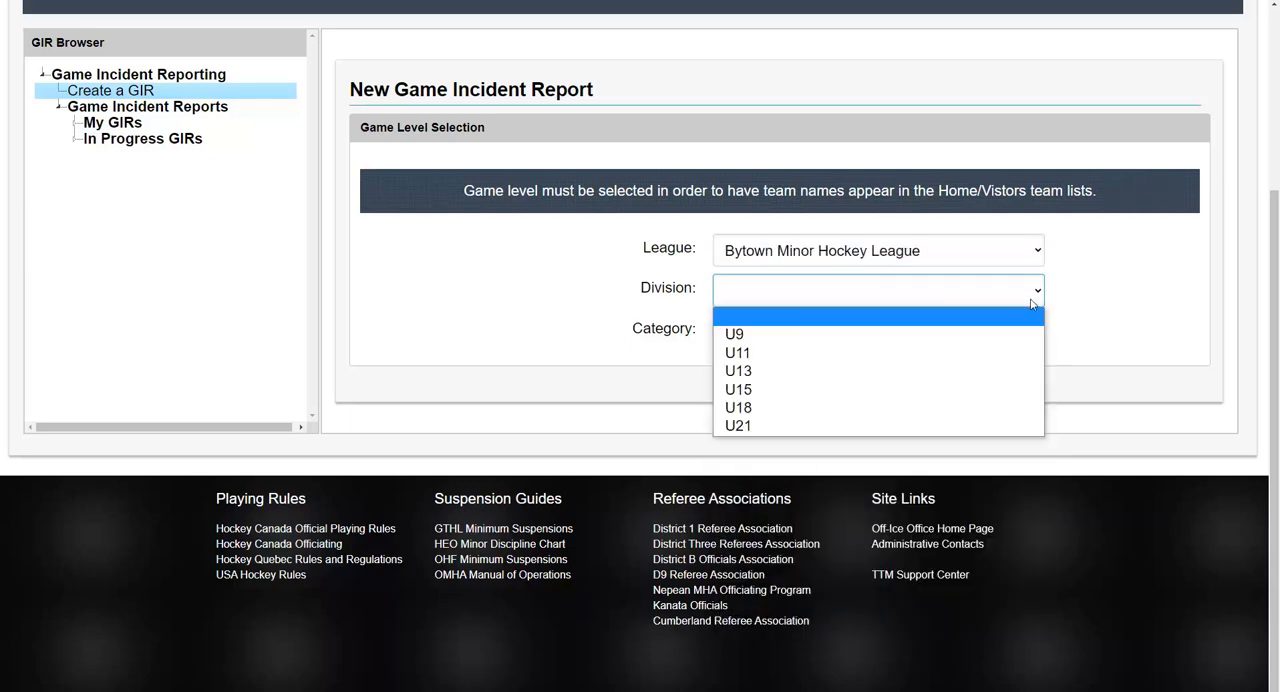
pyautogui.click(983, 371)
pyautogui.click(1040, 335)
pyautogui.click(980, 388)
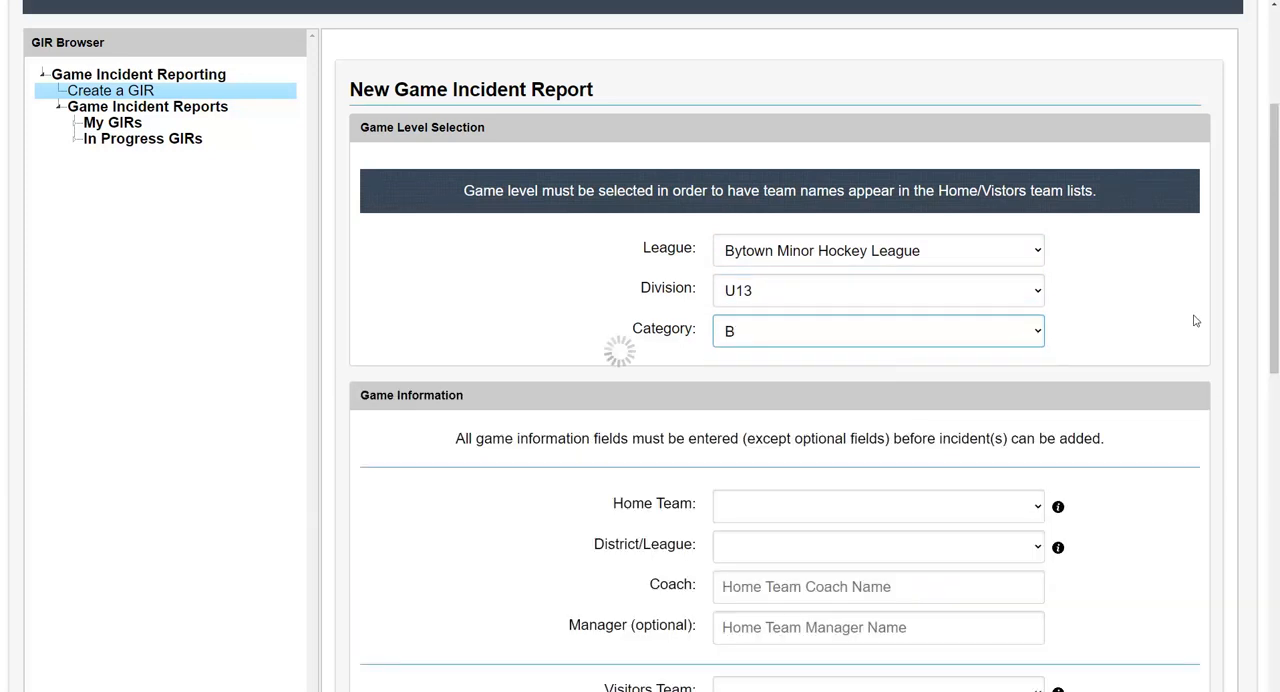
# Step: Choose CANTERBURY - U13B1 (CANTERBURY MHA) as the home team in the game information
pyautogui.scroll(-3, 1193, 293)
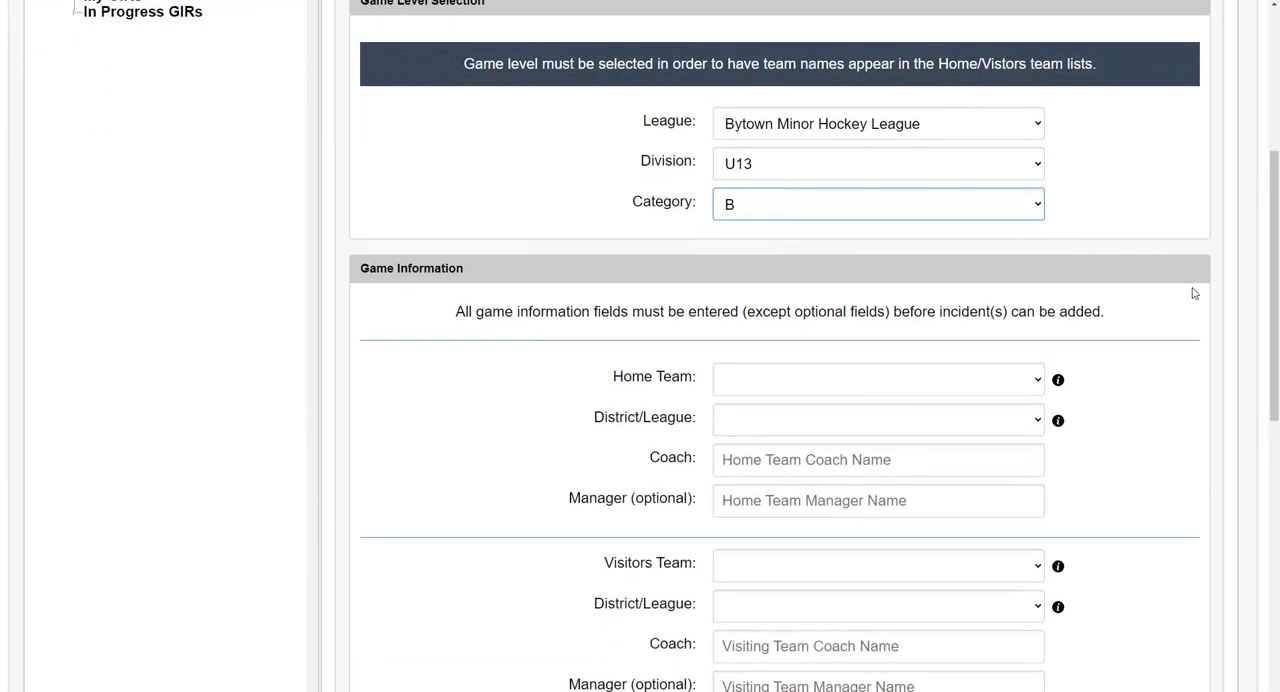
pyautogui.scroll(-1, 1193, 293)
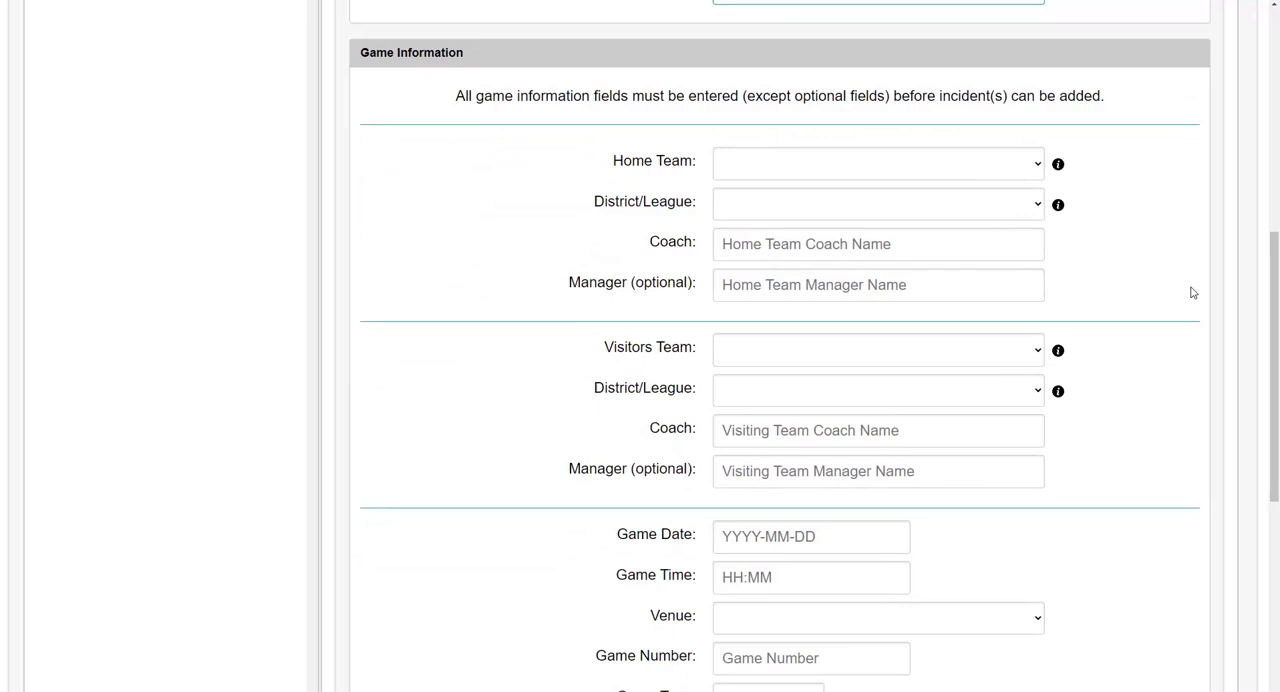
pyautogui.scroll(-1, 1193, 293)
pyautogui.scroll(-1, 1192, 292)
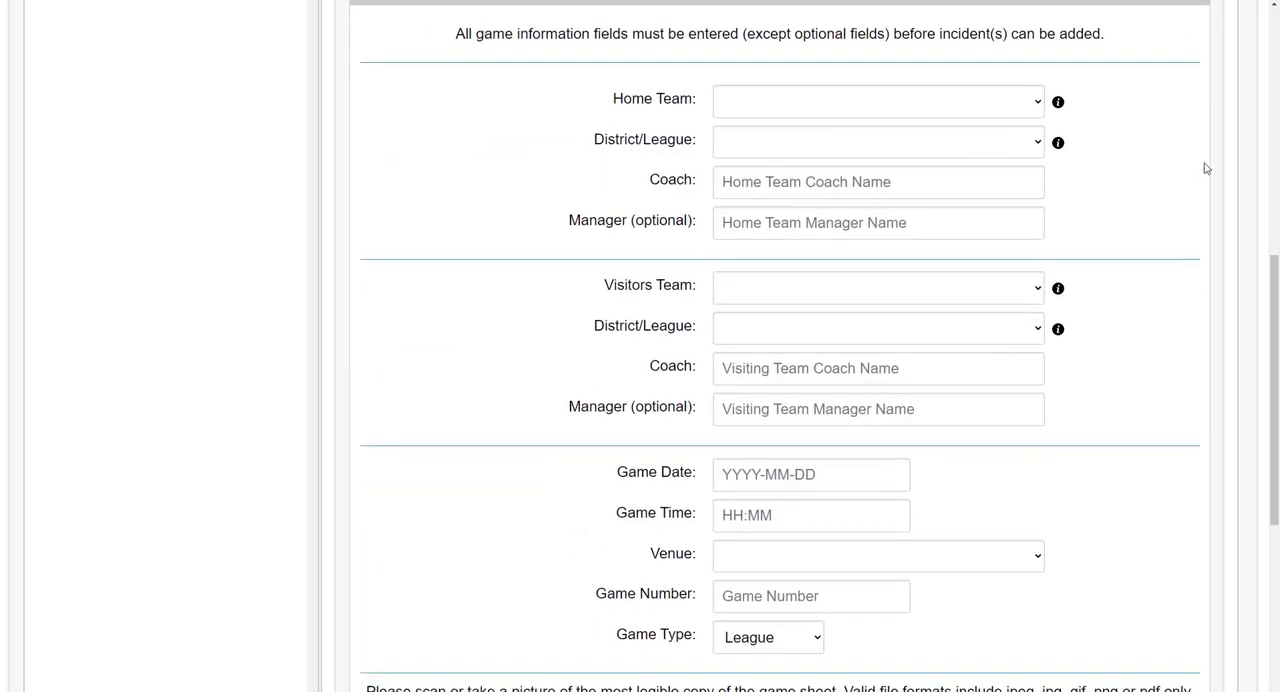
pyautogui.click(1035, 110)
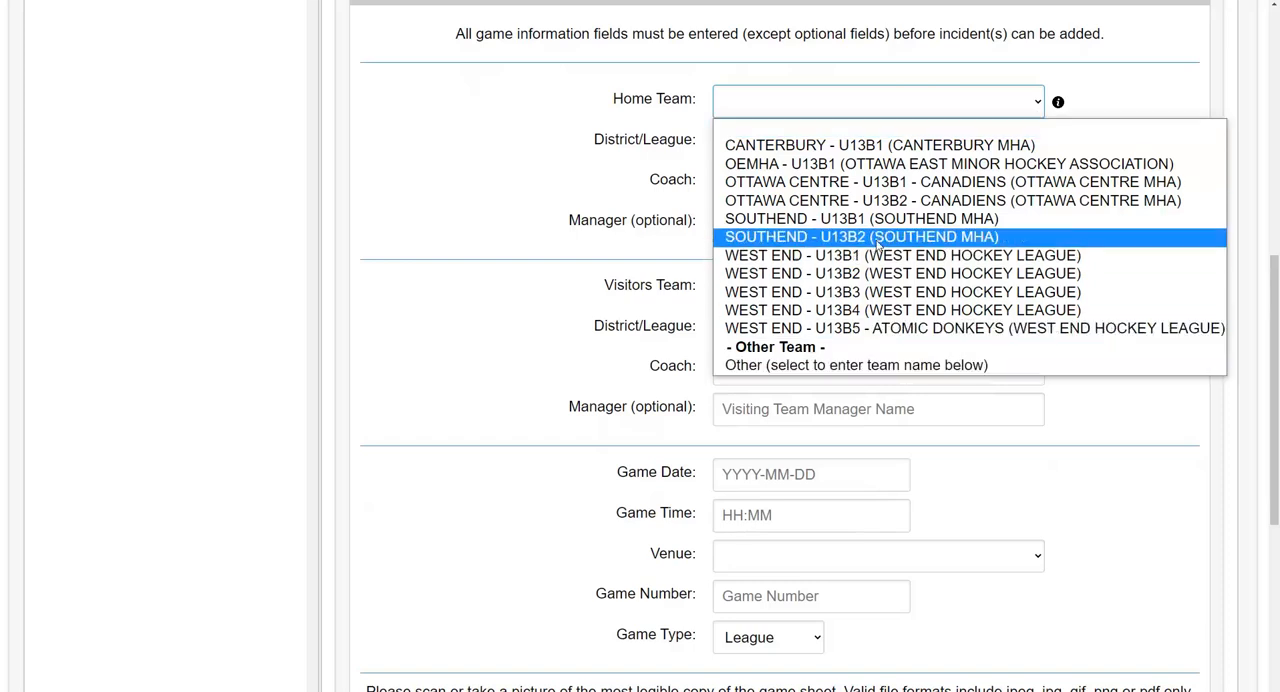
pyautogui.click(895, 150)
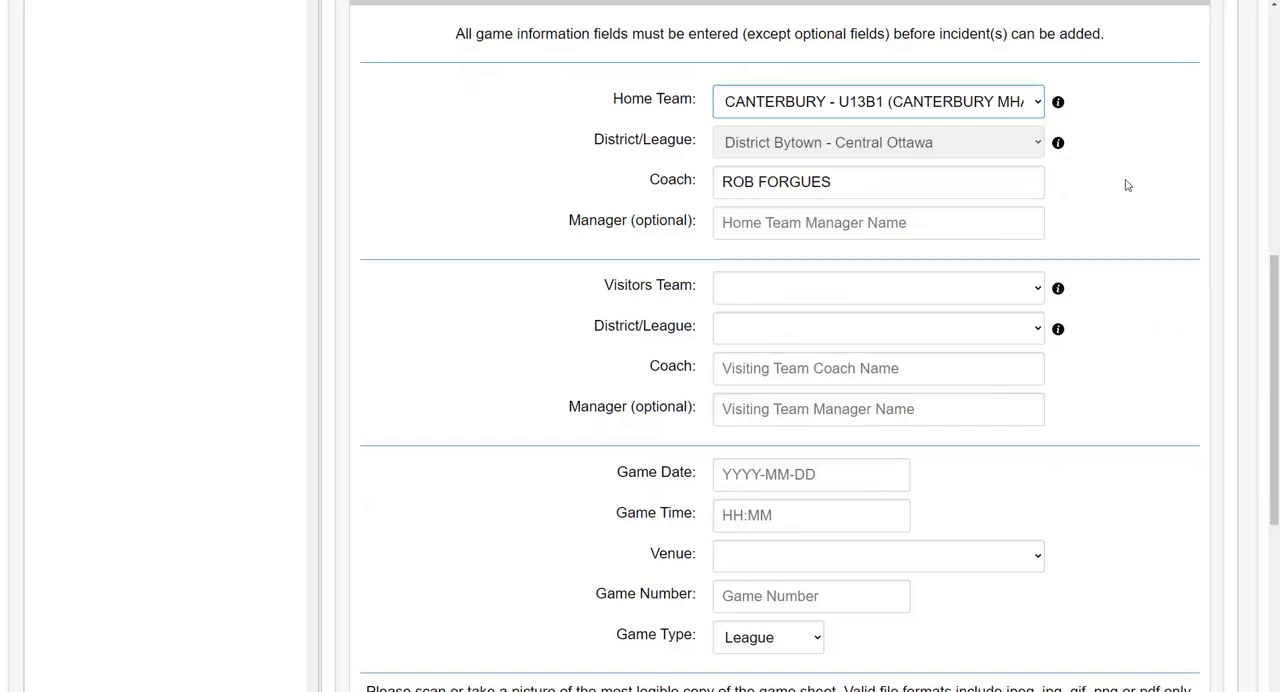
# Step: Choose OEMHA - U13B1 (OTTAWA EAST MINOR HOCKEY ASSOCIATION) as the visitors team and enter "Coach" as its coach
pyautogui.click(1015, 291)
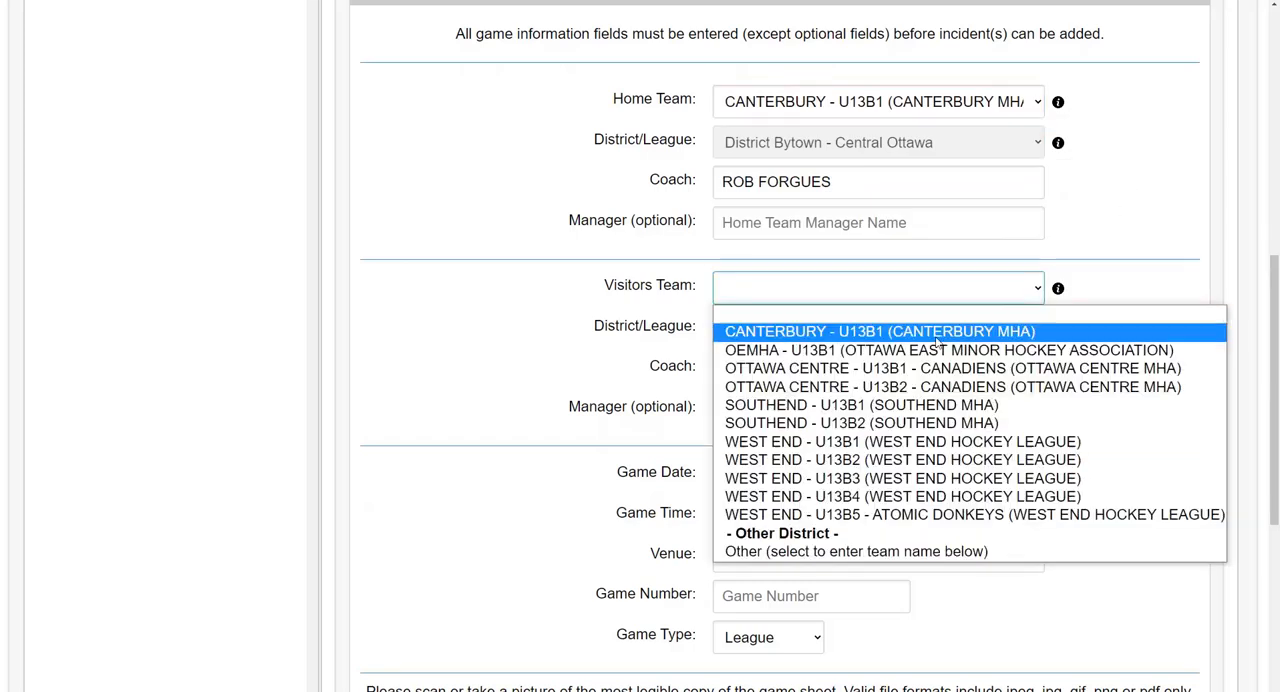
pyautogui.click(934, 349)
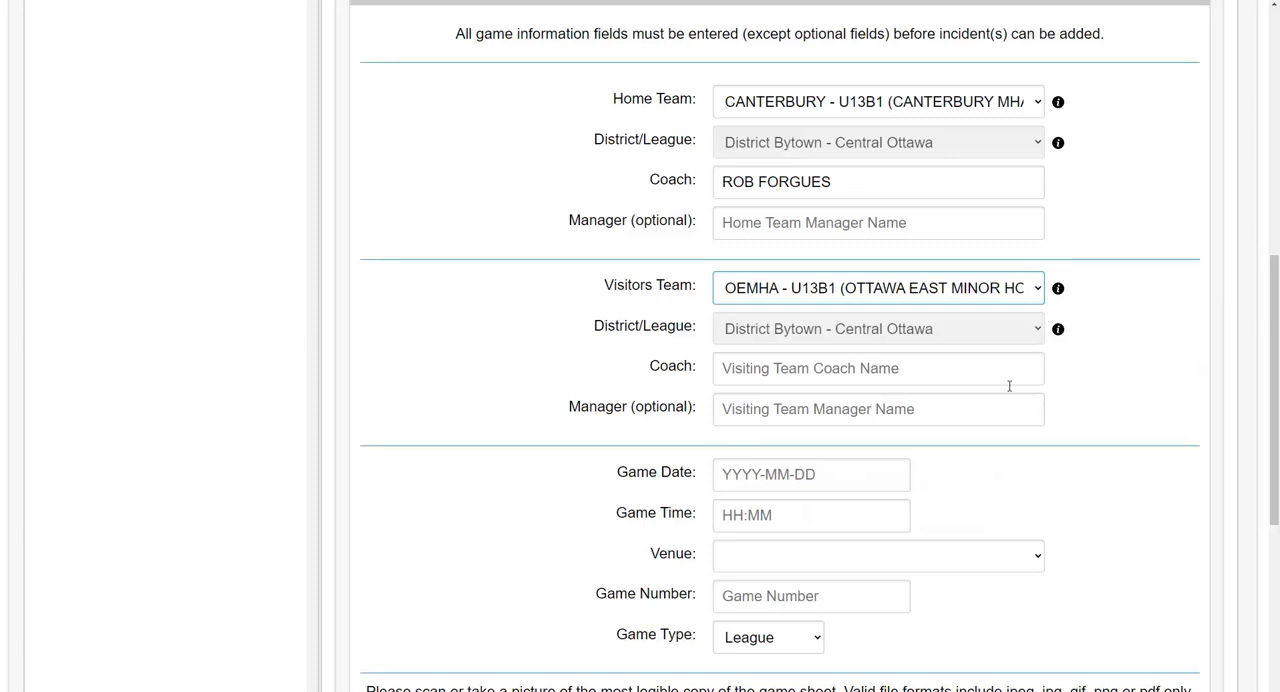
pyautogui.click(888, 366)
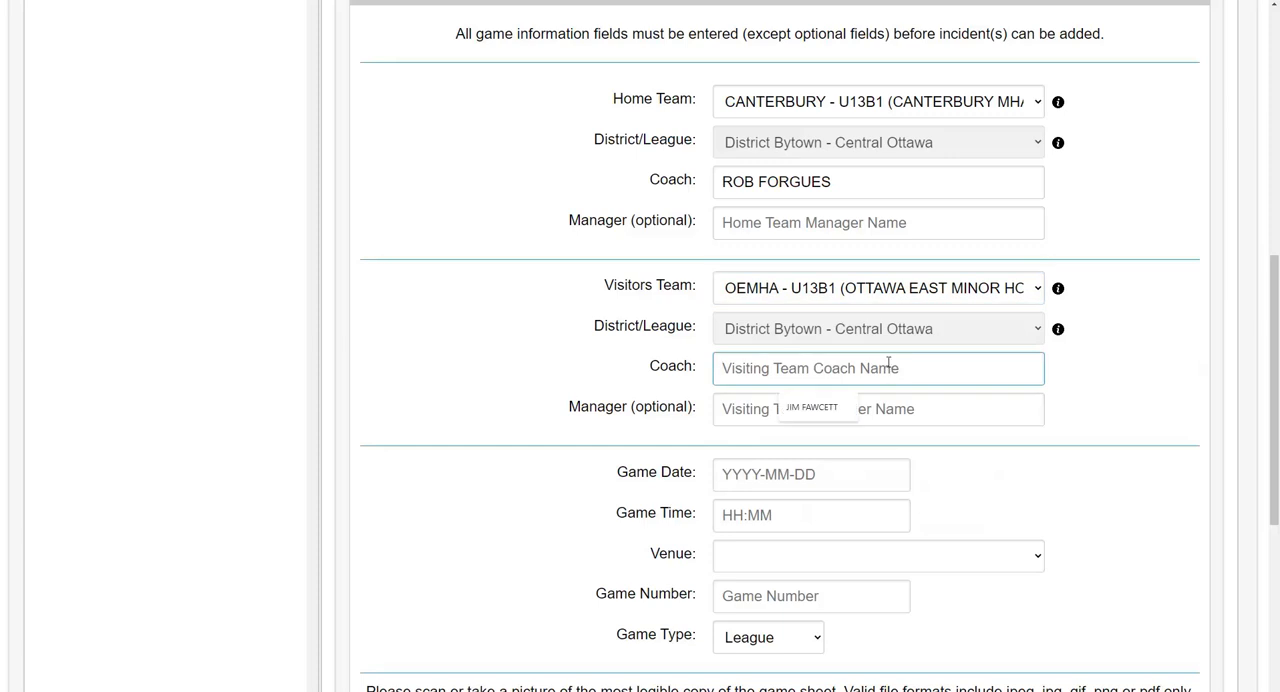
pyautogui.write('Coach')
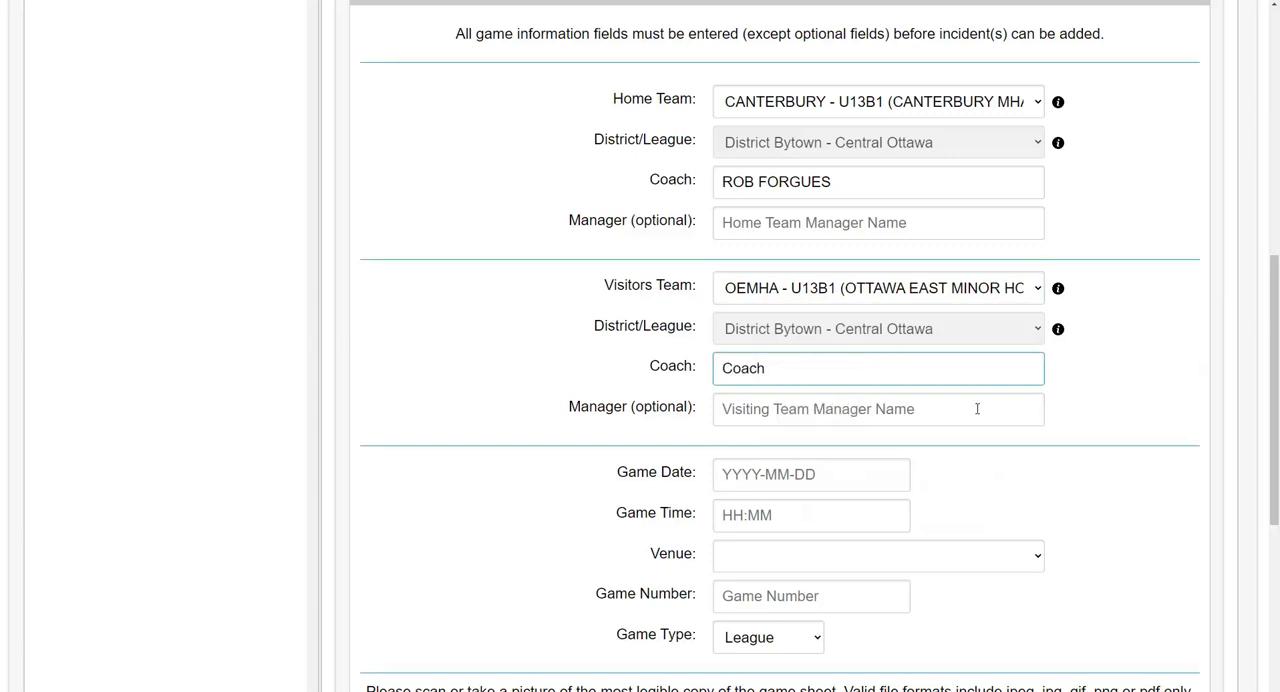
pyautogui.click(1187, 471)
# Step: Set the game date to 2022-10-22 and the game time to 18:30
pyautogui.scroll(-2, 1153, 444)
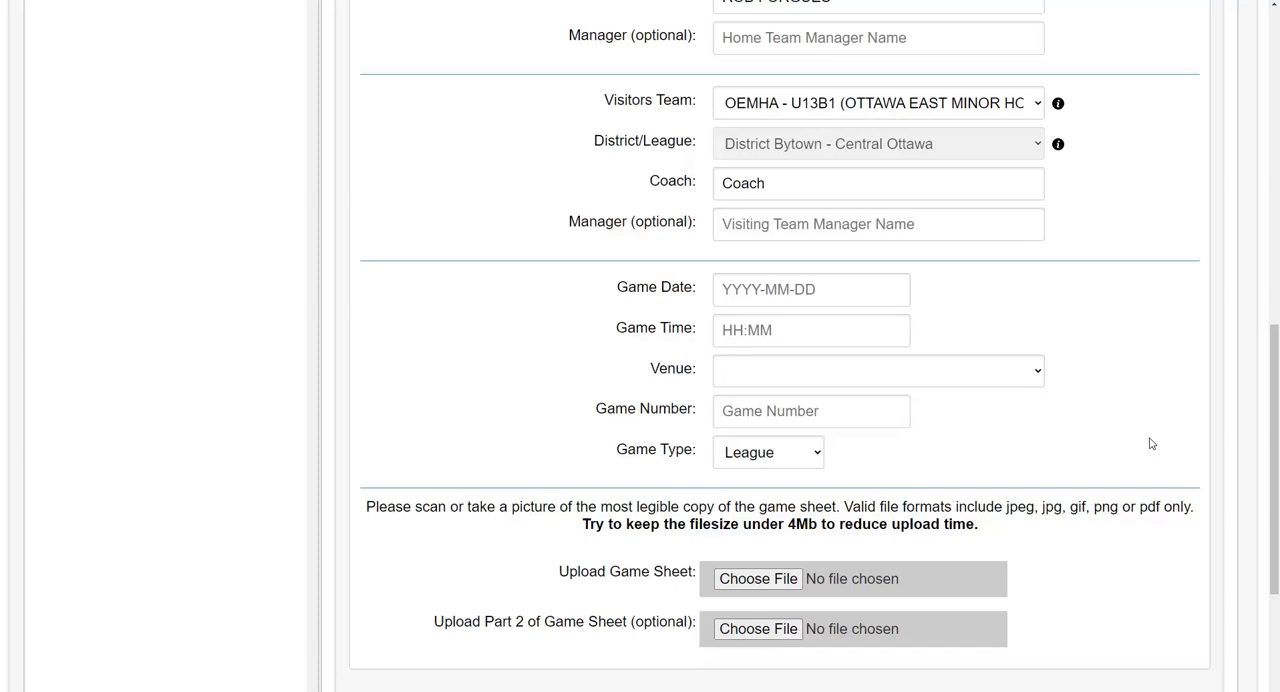
pyautogui.click(867, 289)
pyautogui.click(968, 474)
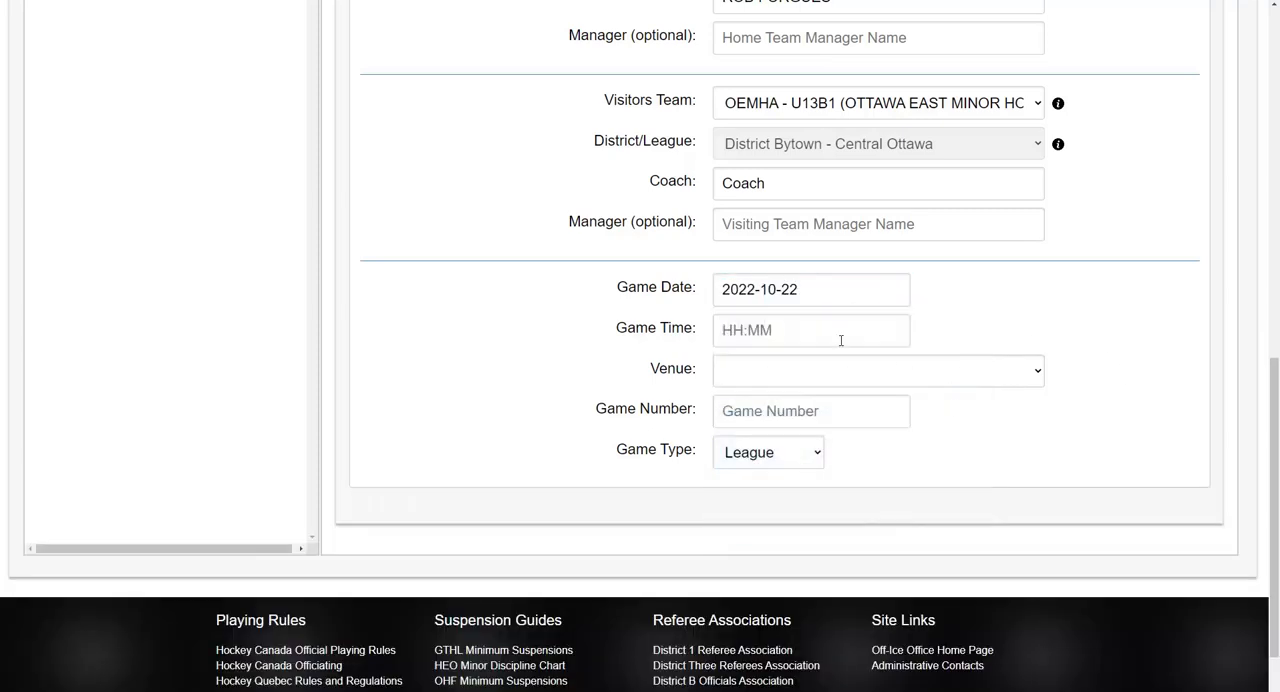
pyautogui.click(823, 328)
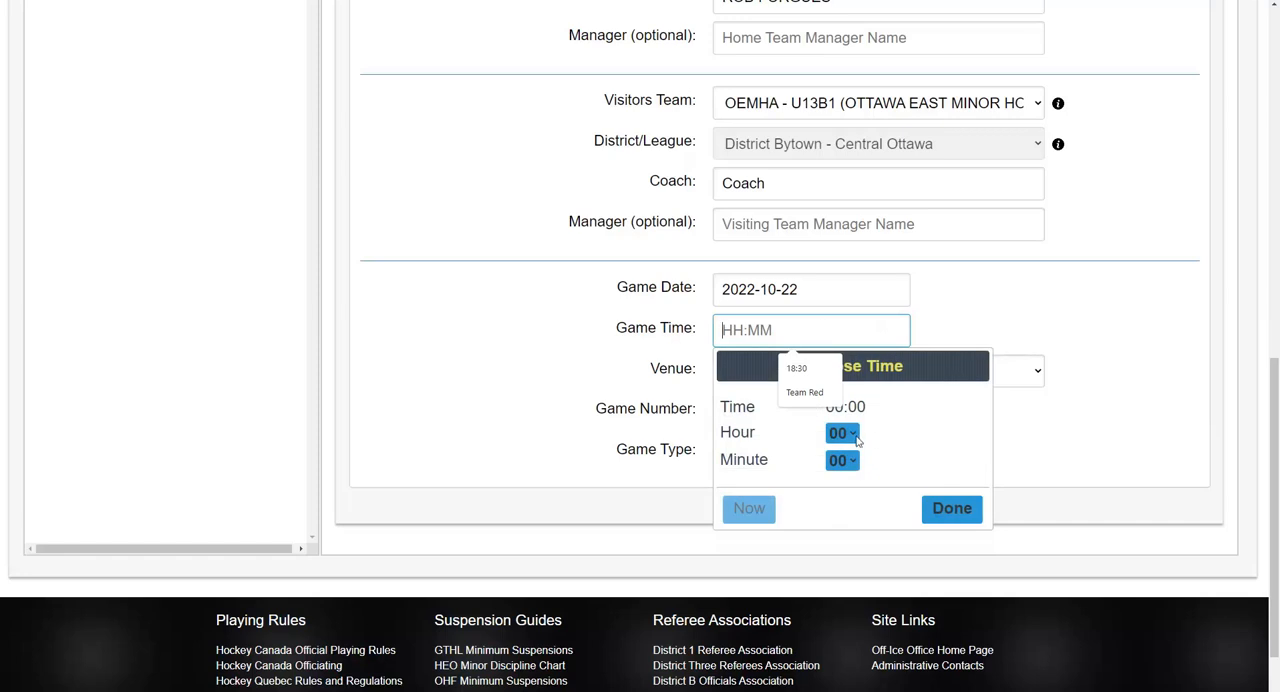
pyautogui.click(857, 440)
pyautogui.click(842, 391)
pyautogui.click(855, 461)
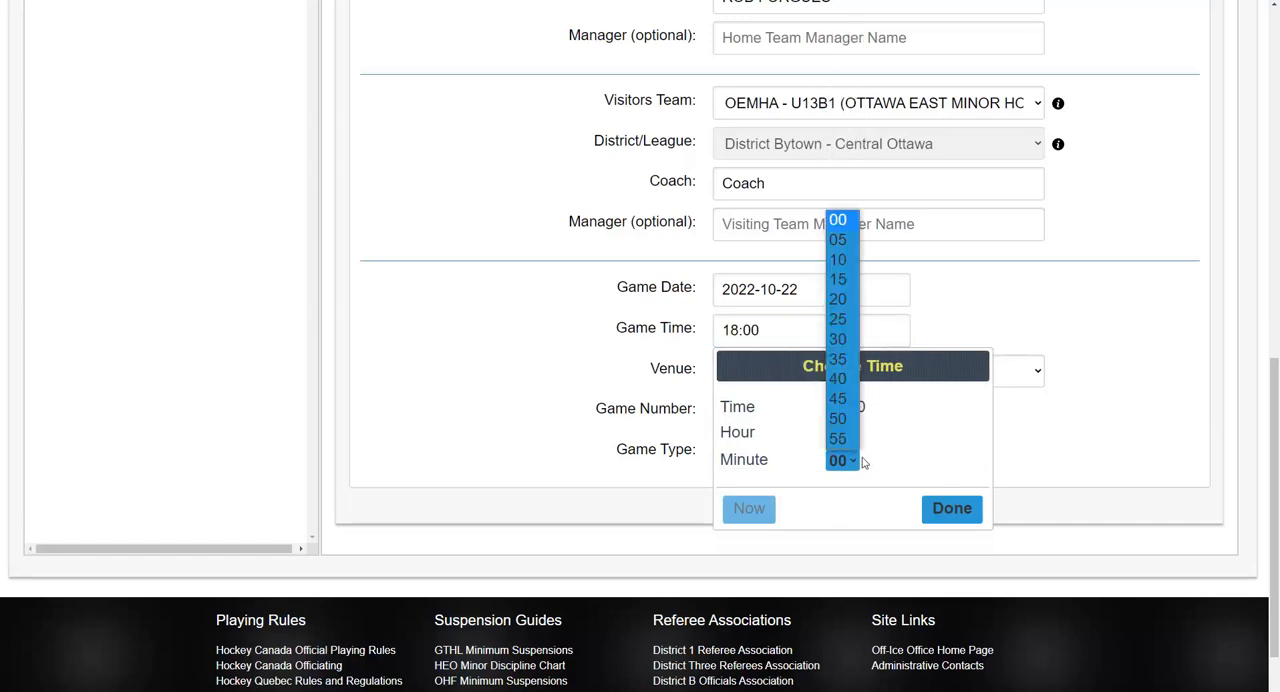
pyautogui.click(838, 339)
pyautogui.click(952, 508)
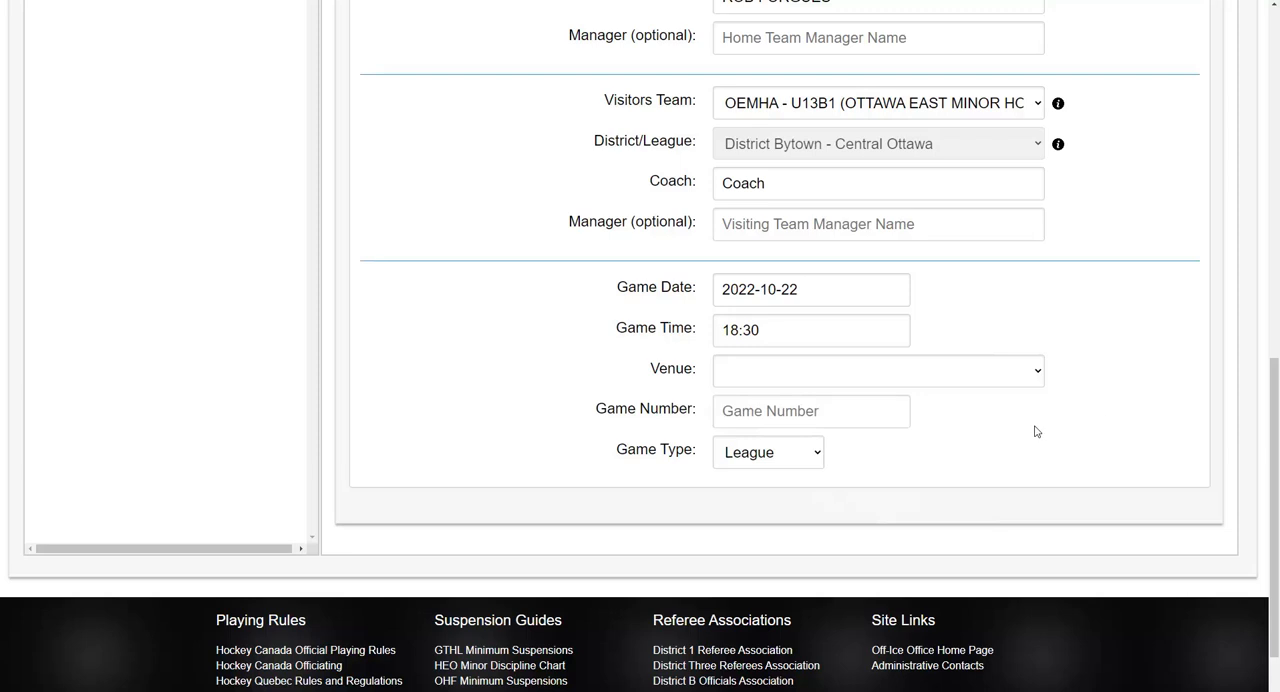
# Step: Set the game's venue to Other (not listed), its number to n/a and its type to League
pyautogui.click(1036, 372)
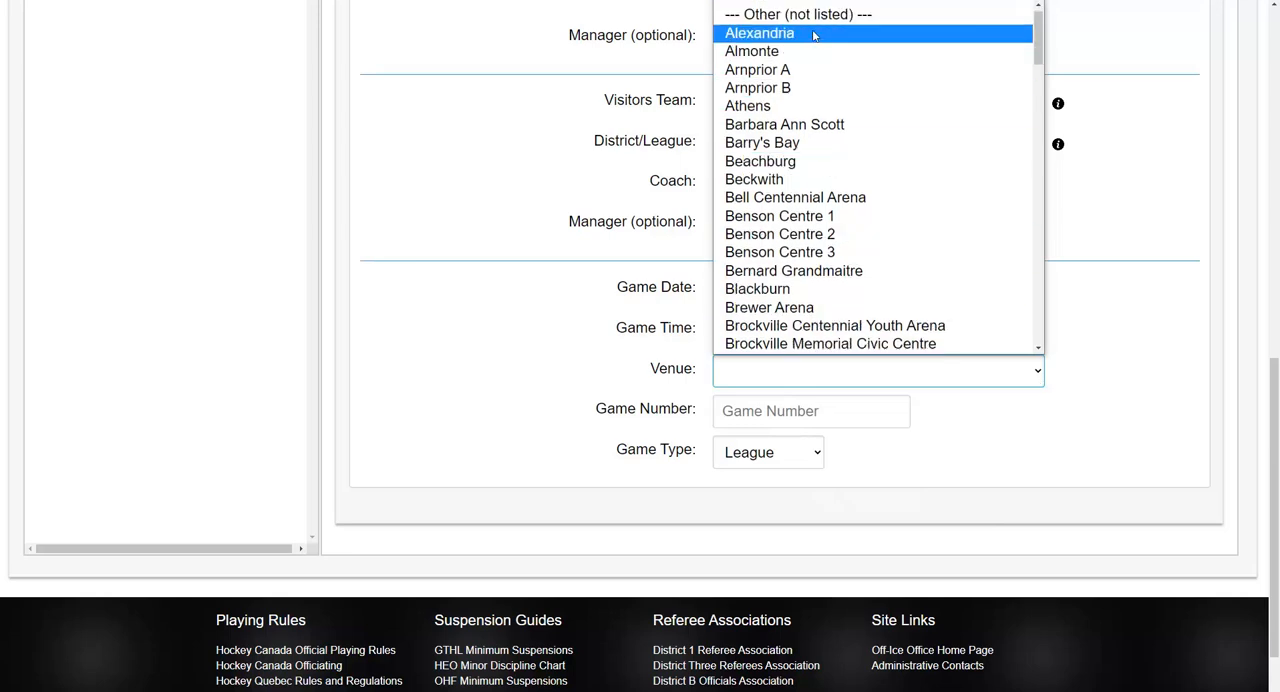
pyautogui.click(816, 21)
pyautogui.click(848, 421)
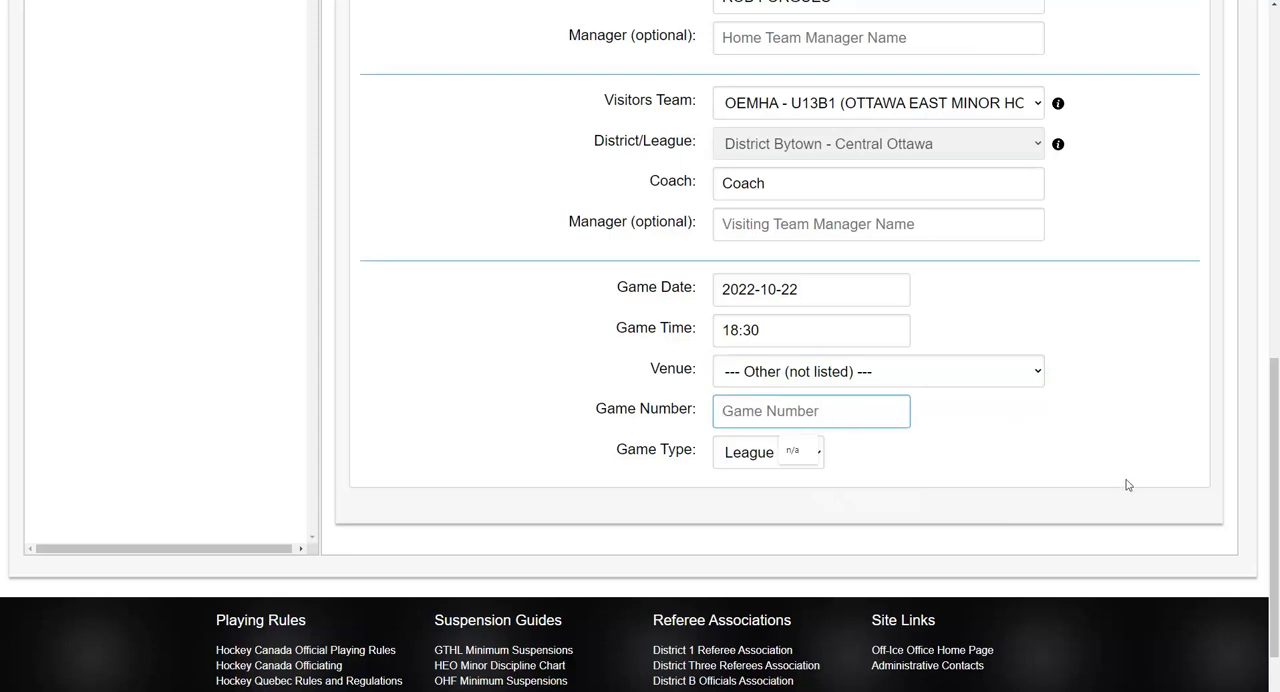
pyautogui.write('n/a')
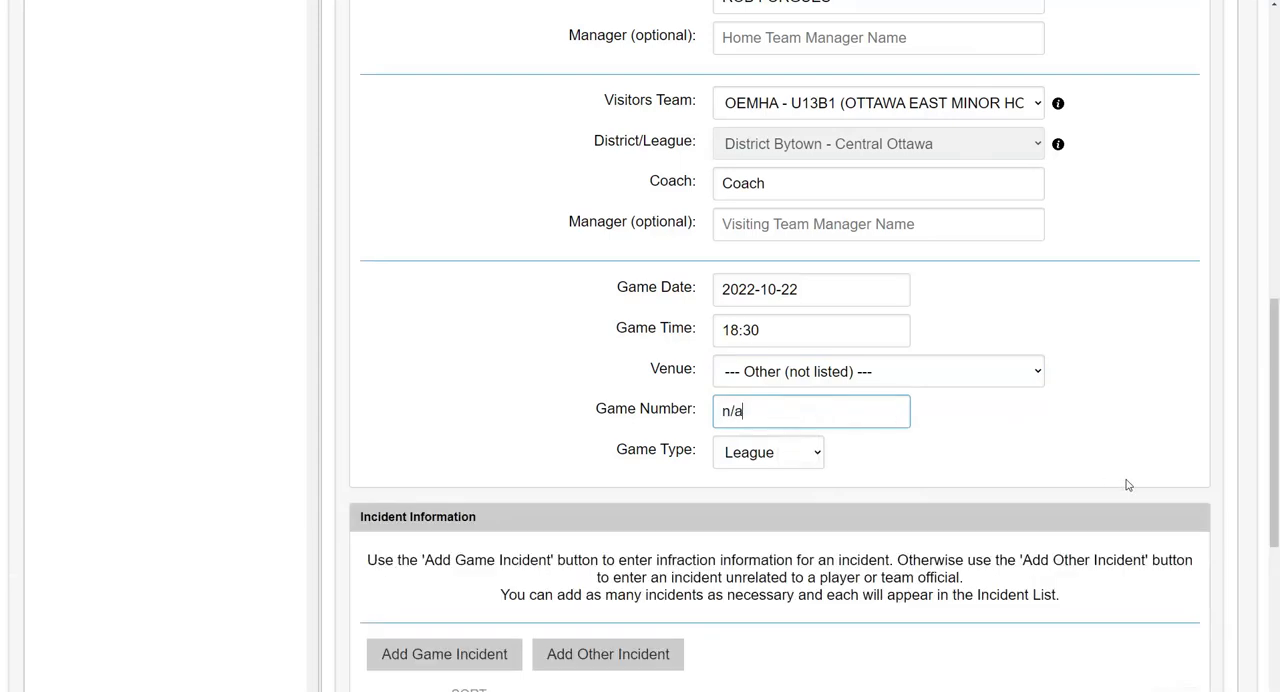
pyautogui.click(810, 460)
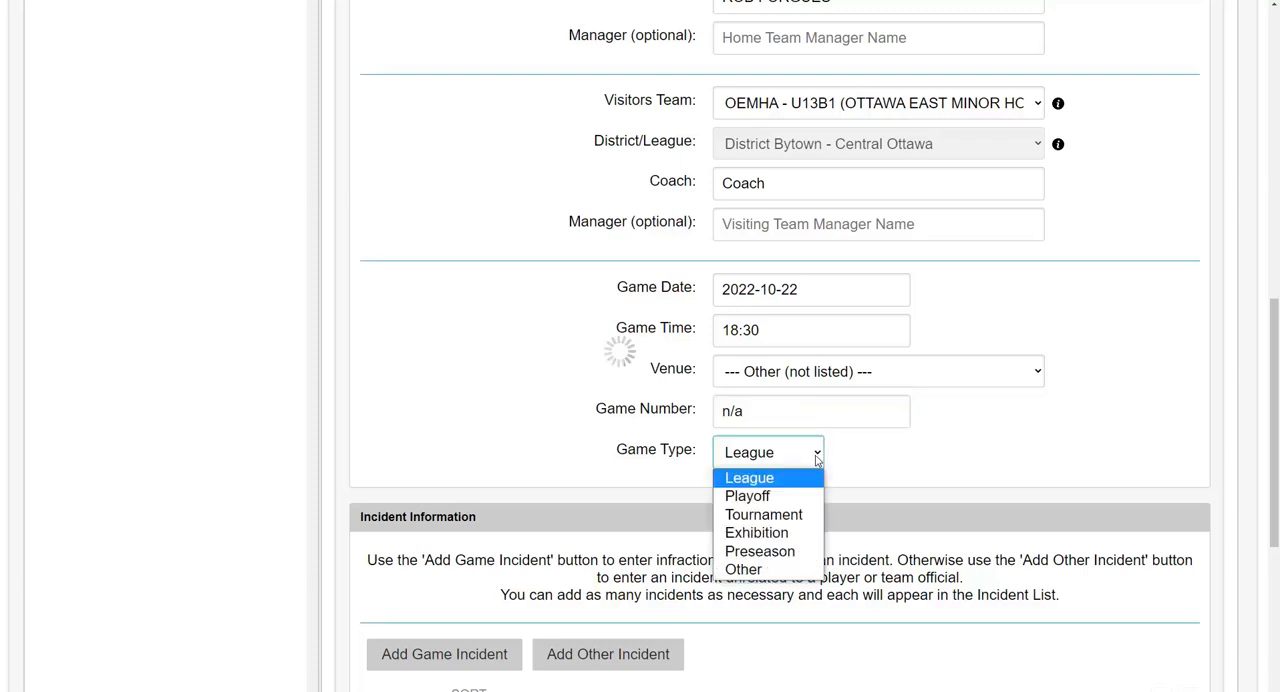
pyautogui.click(807, 485)
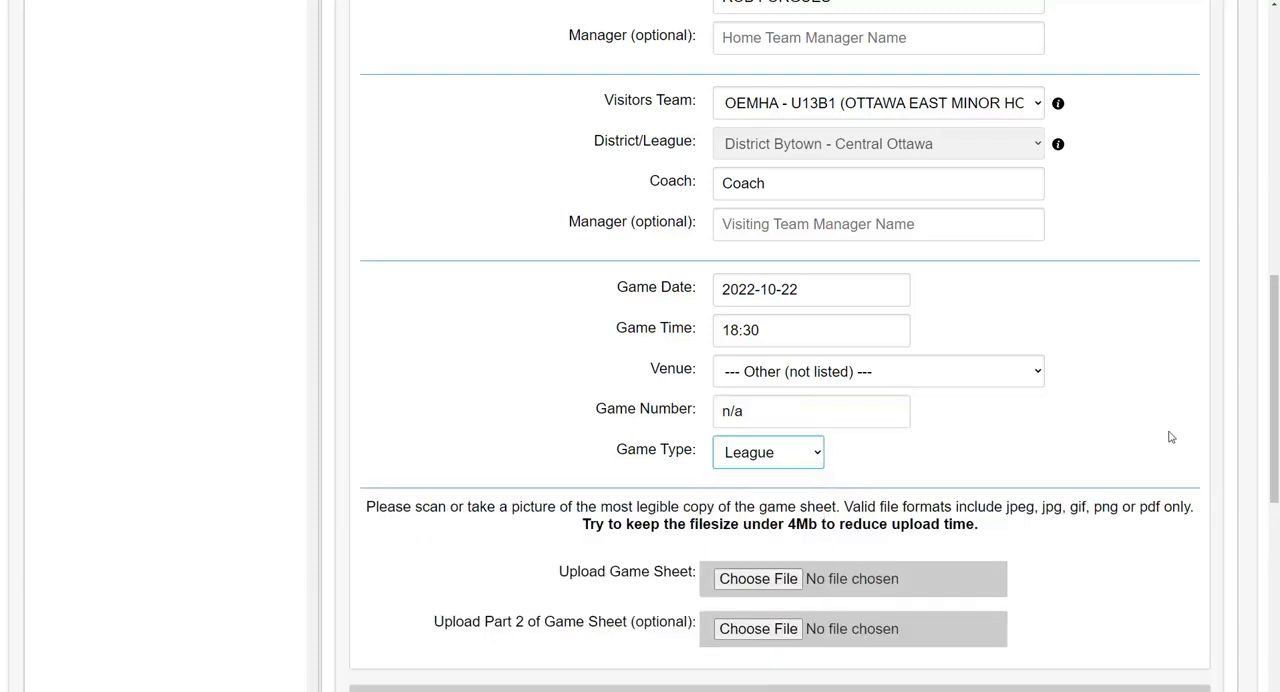
# Step: Add a game incident and assign it to the home team, CANTERBURY - U13B1 (CANTERBURY MHA)
pyautogui.scroll(-3, 1165, 436)
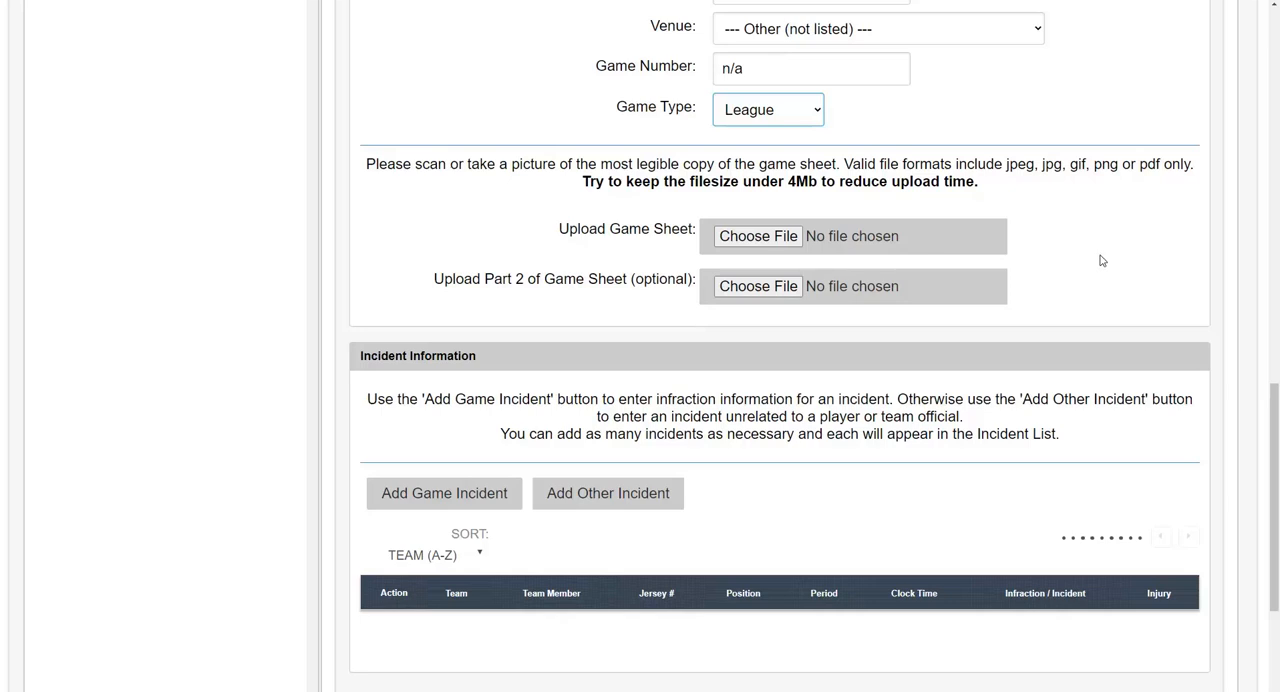
pyautogui.scroll(-2, 1100, 260)
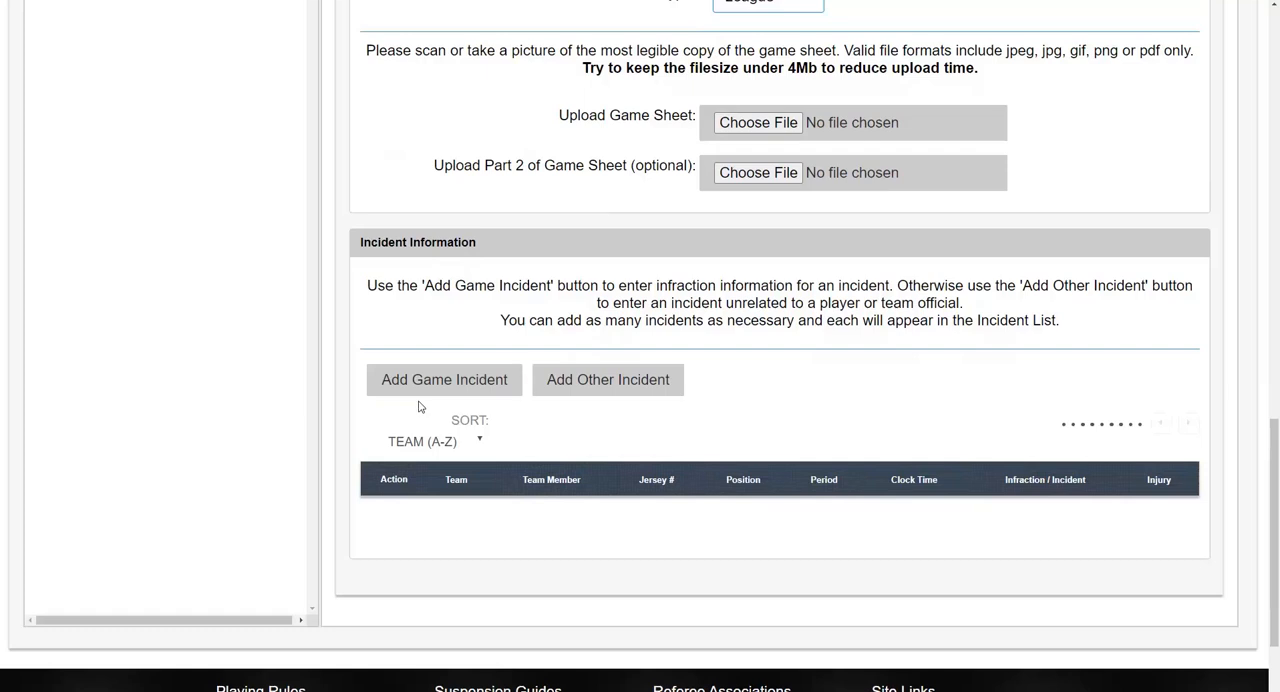
pyautogui.click(467, 383)
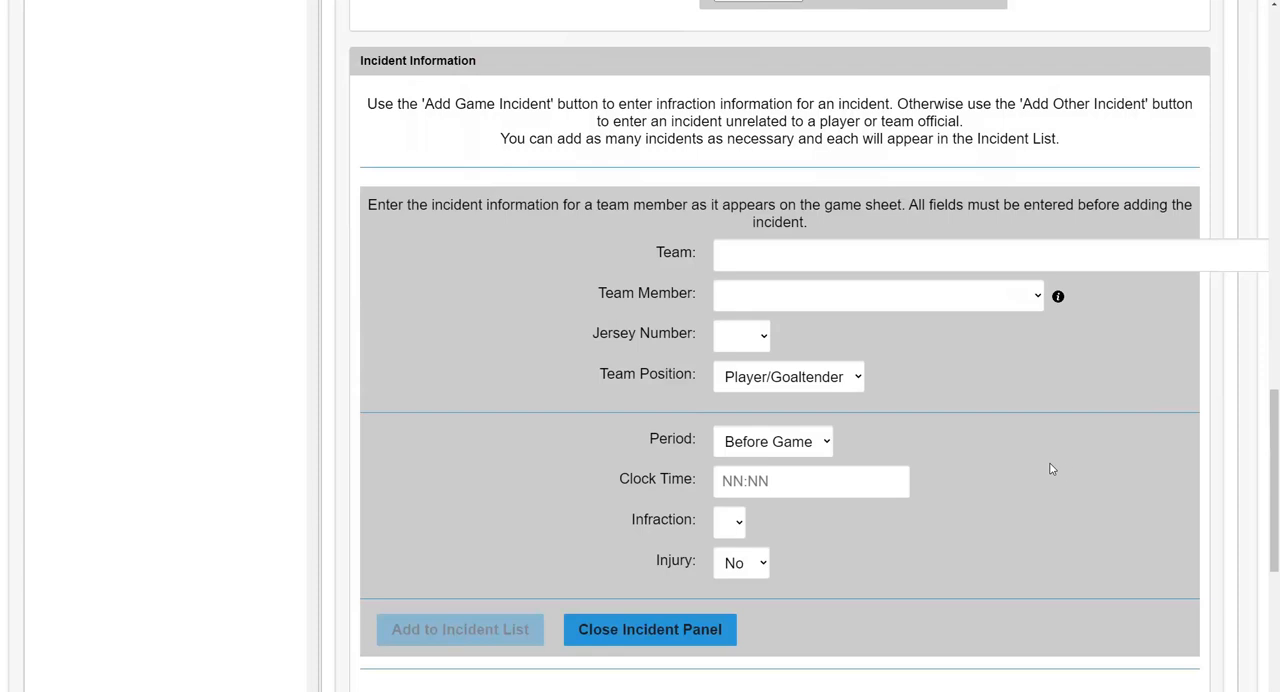
pyautogui.click(1135, 264)
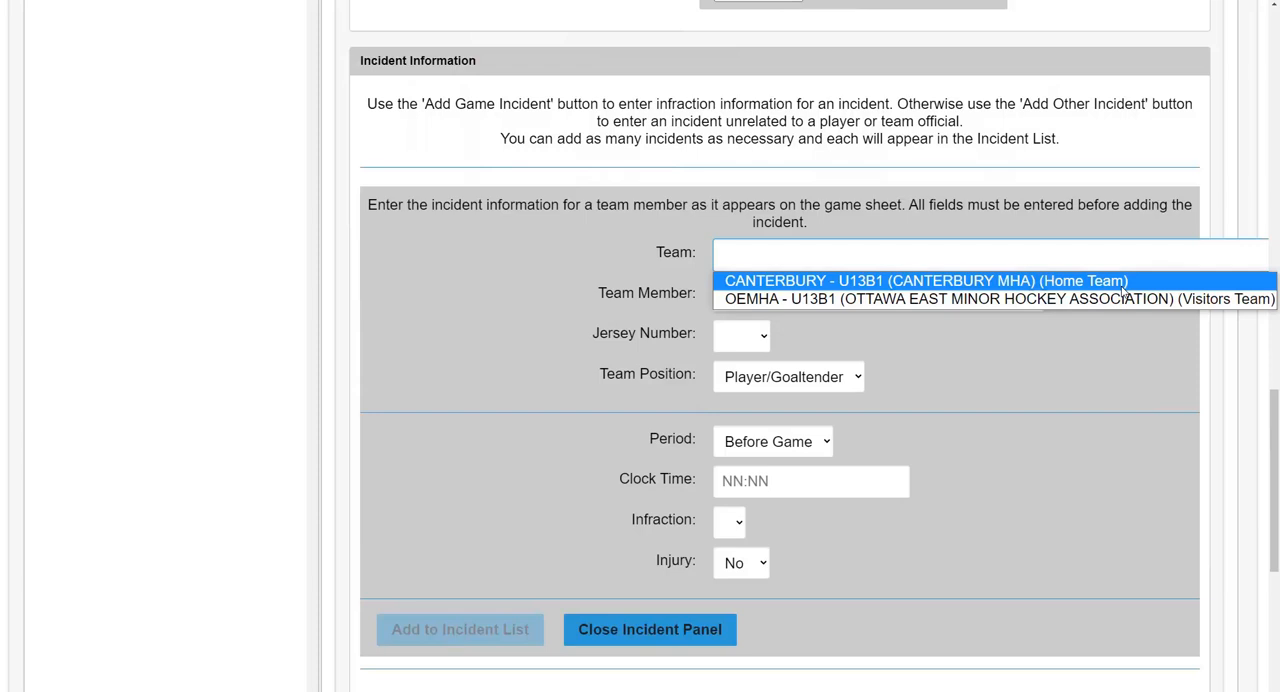
pyautogui.click(1124, 288)
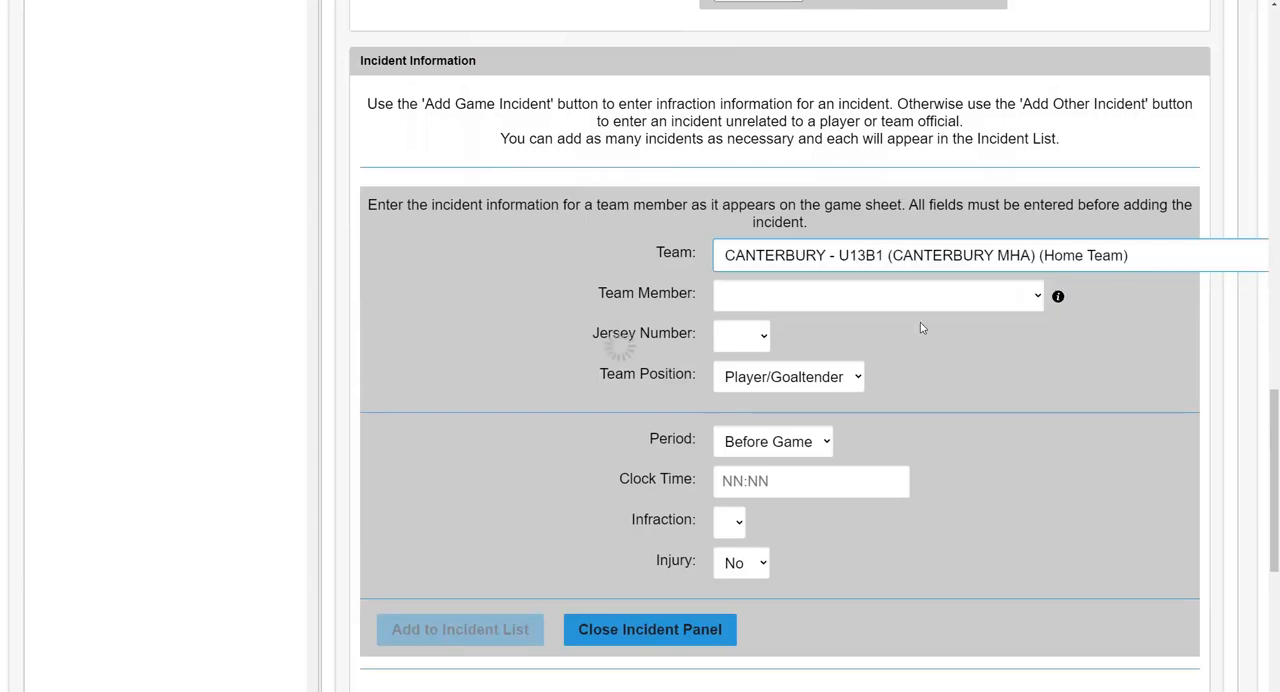
# Step: Set the incident's team member to Other (select to enter team member below) and enter "Name" as the team member name
pyautogui.click(997, 307)
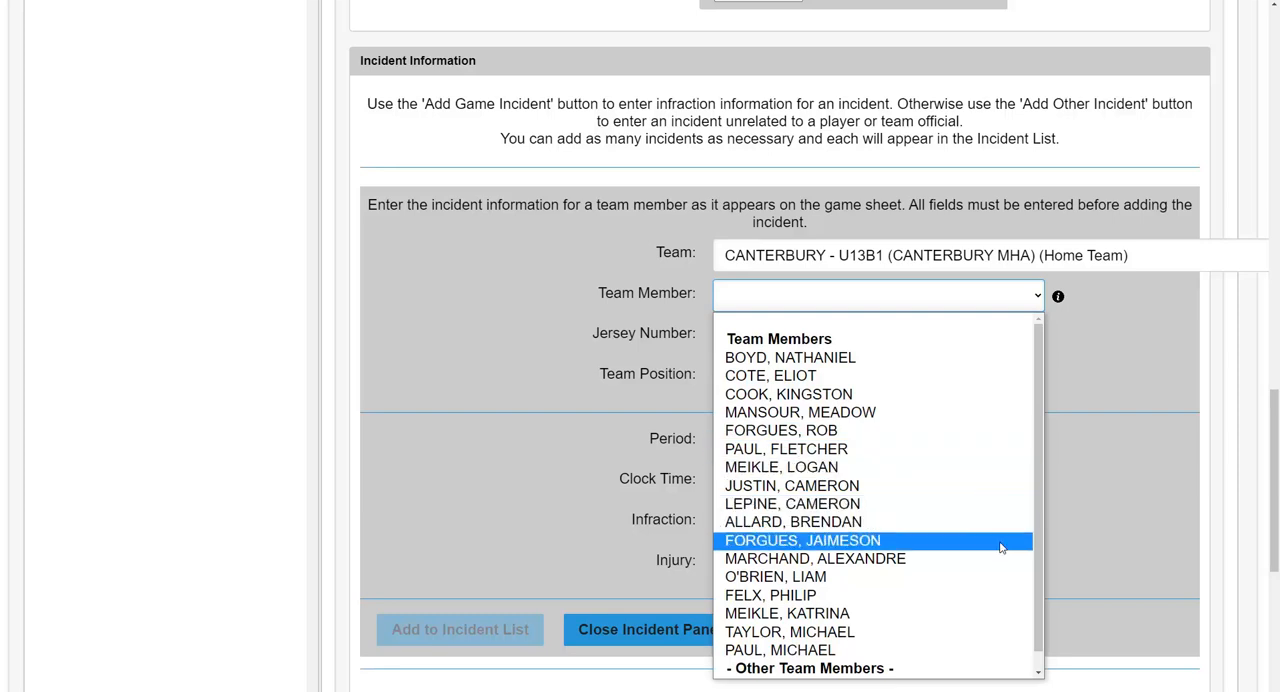
pyautogui.scroll(-1, 1018, 540)
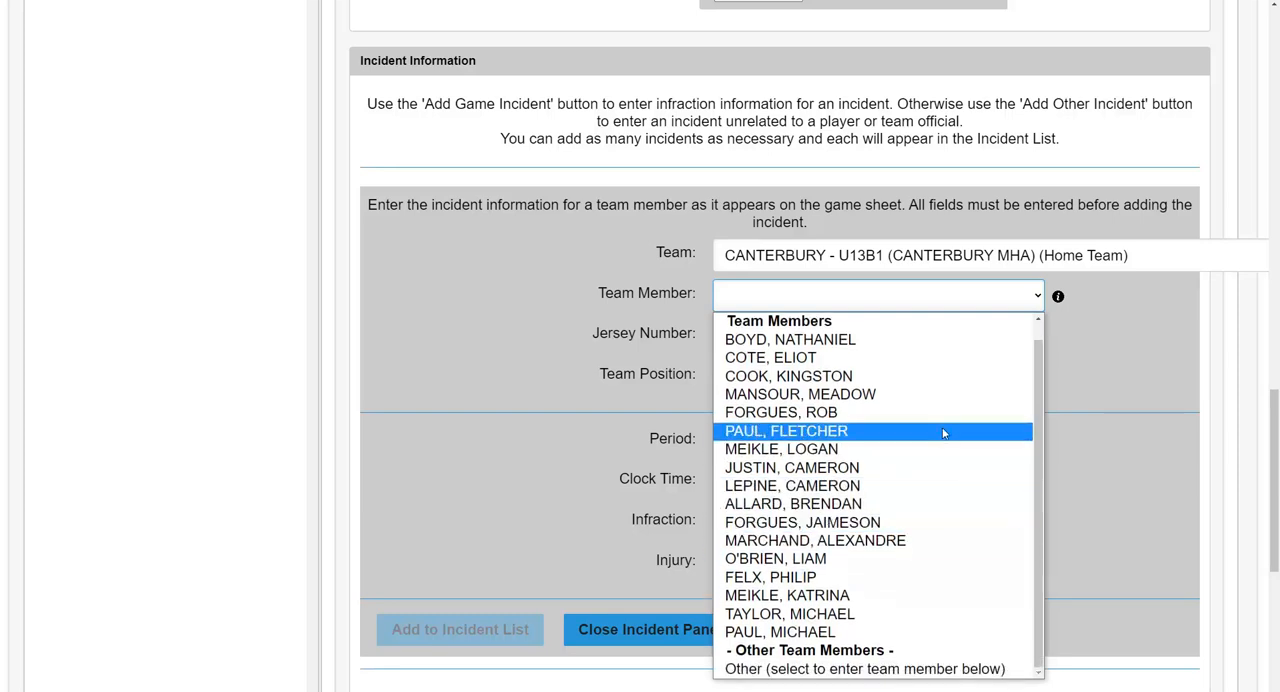
pyautogui.click(968, 670)
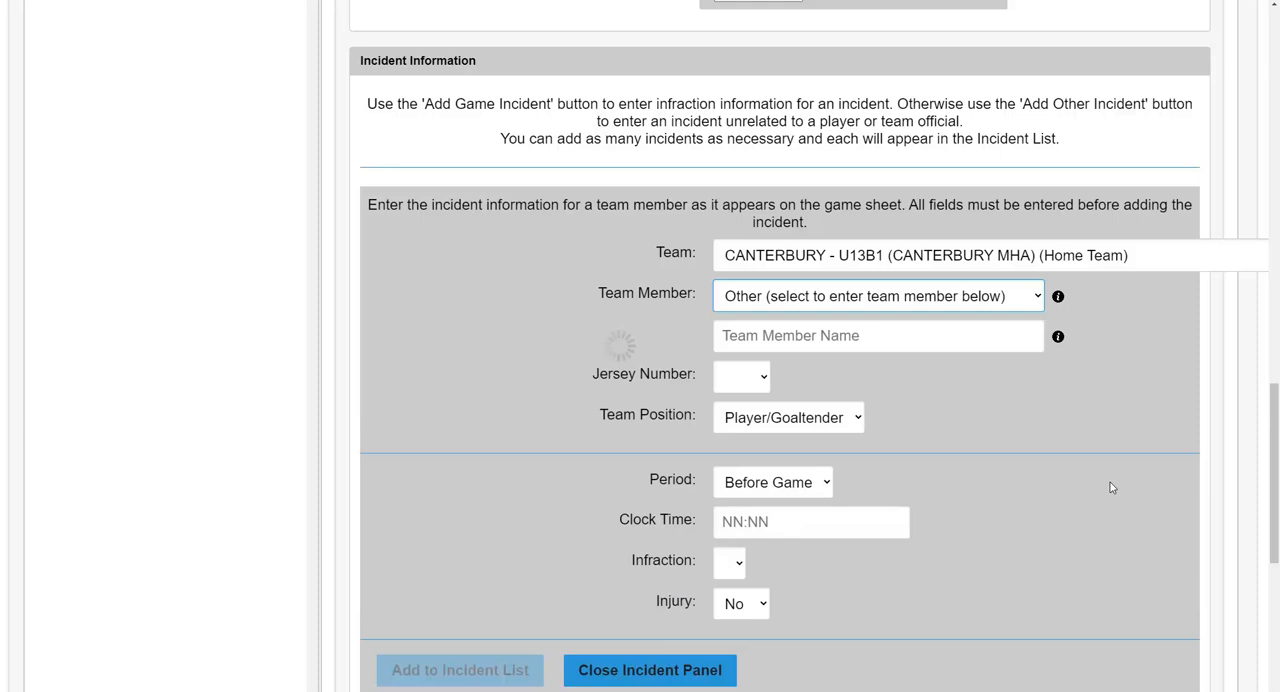
pyautogui.click(939, 336)
pyautogui.write('Name')
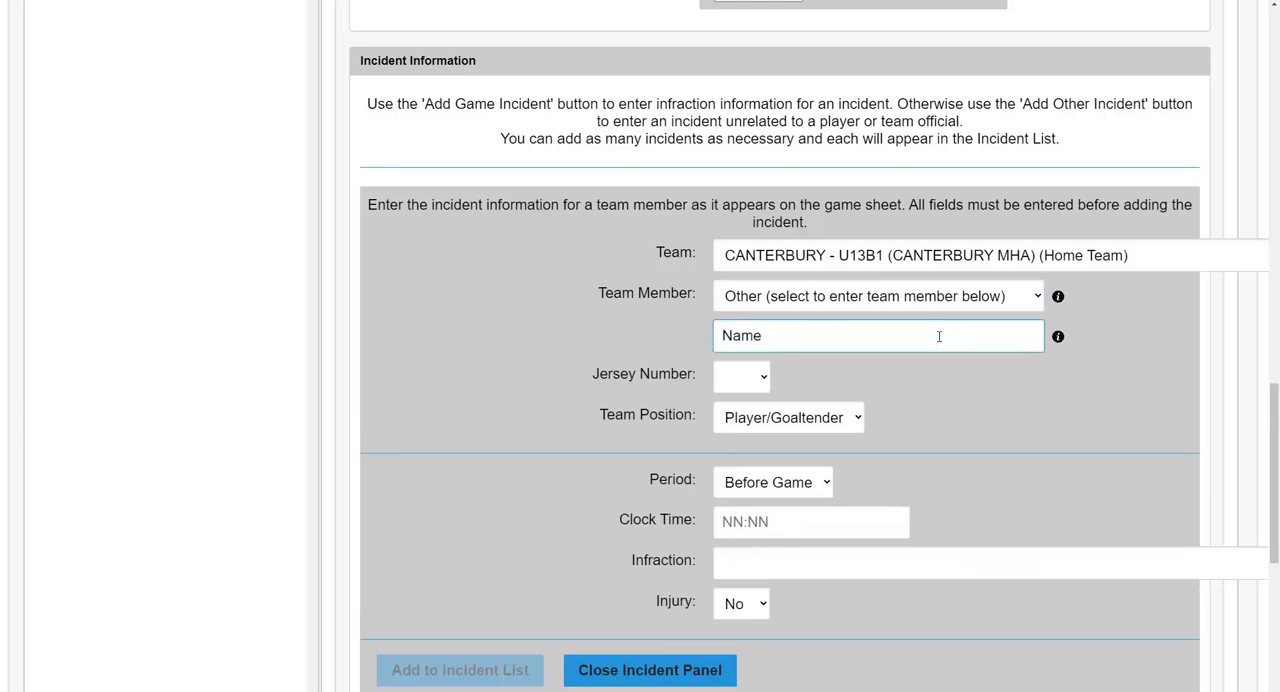
# Step: Set the team member's jersey number to 19 and keep Player/Goaltender as the team position
pyautogui.click(755, 380)
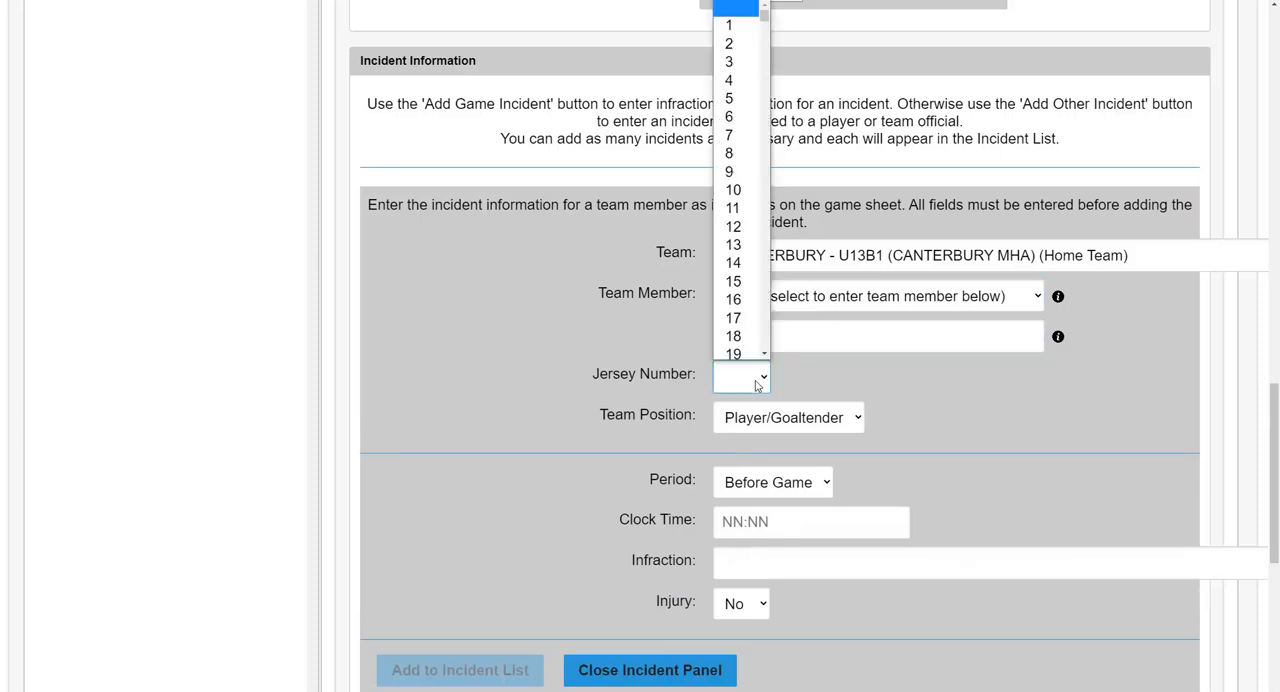
pyautogui.click(751, 352)
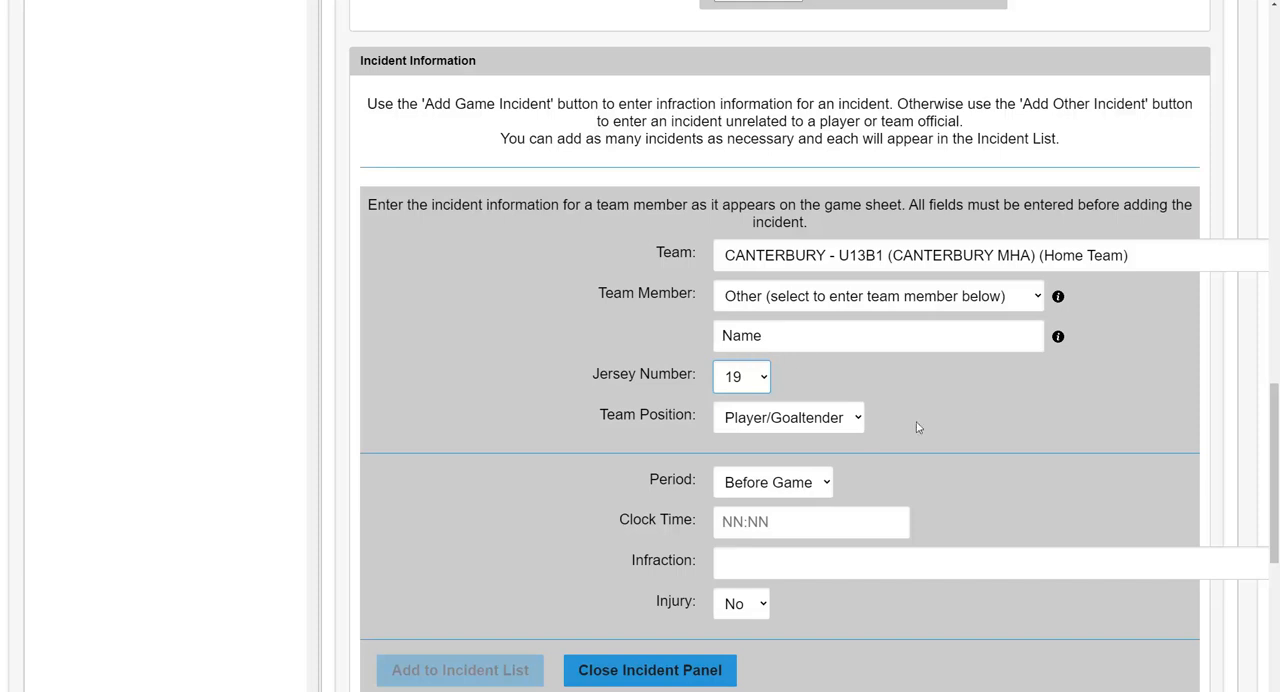
pyautogui.click(857, 421)
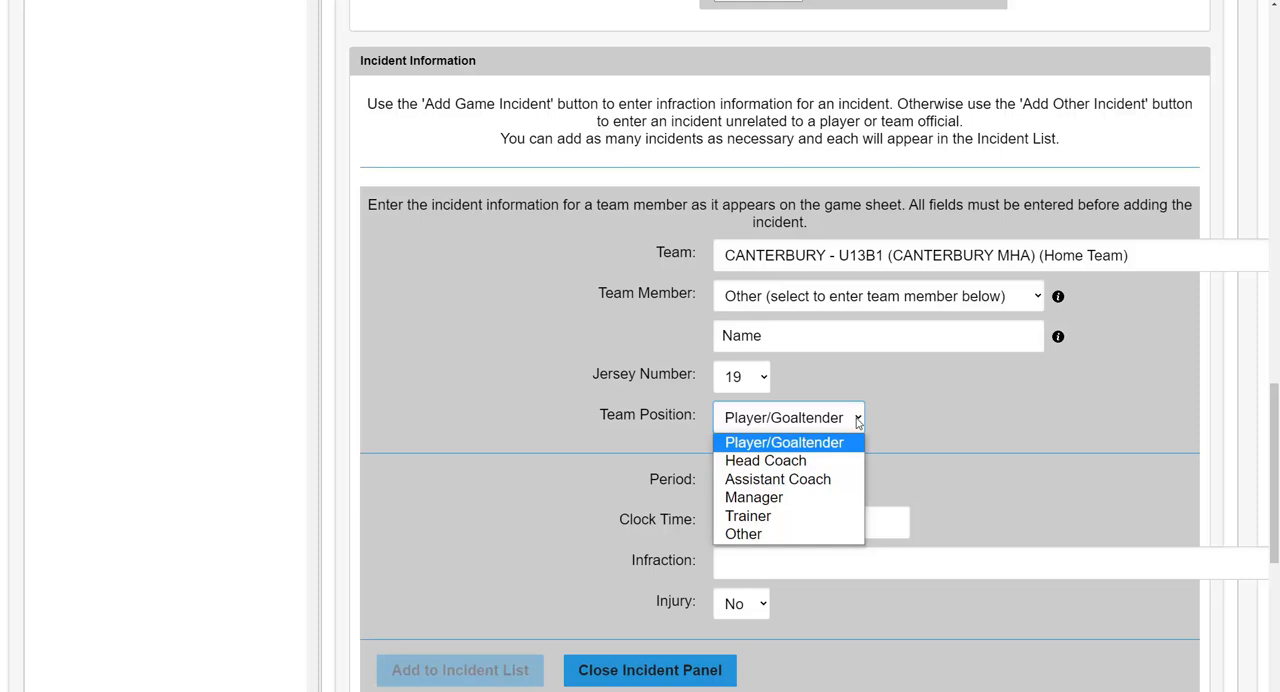
pyautogui.click(857, 422)
# Step: Set the incident's period to 2 and its clock time to 06:13
pyautogui.scroll(-1, 1029, 463)
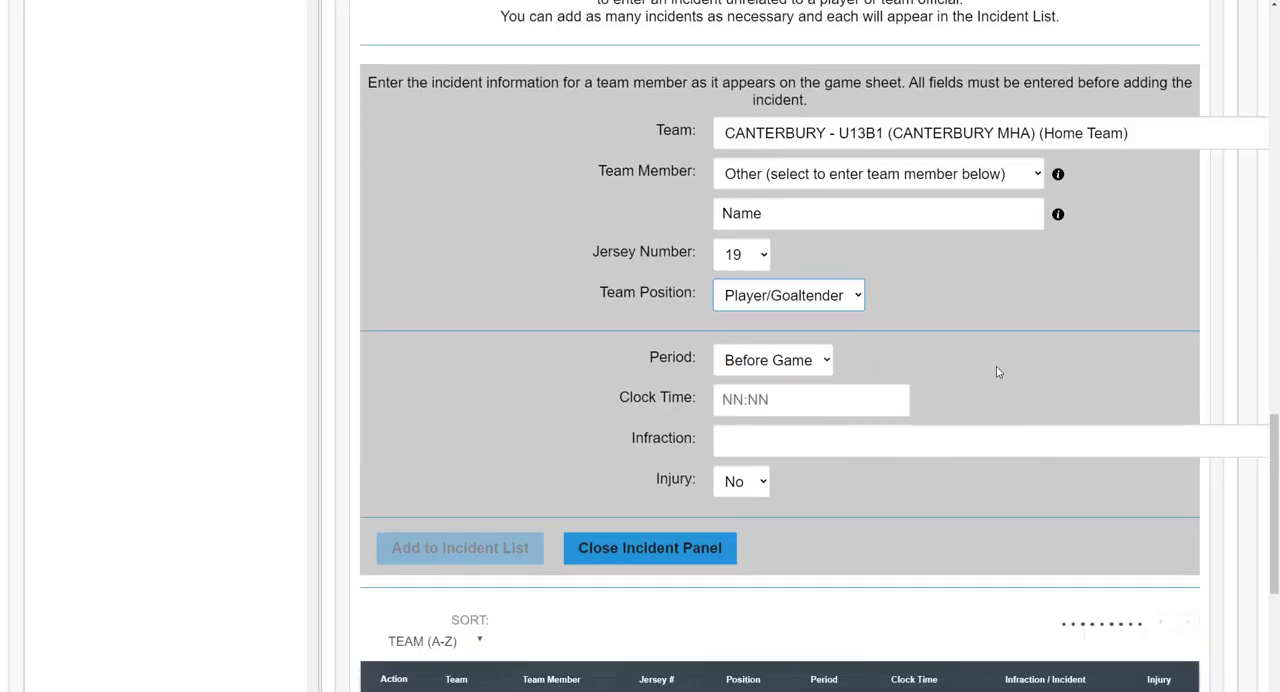
pyautogui.click(828, 363)
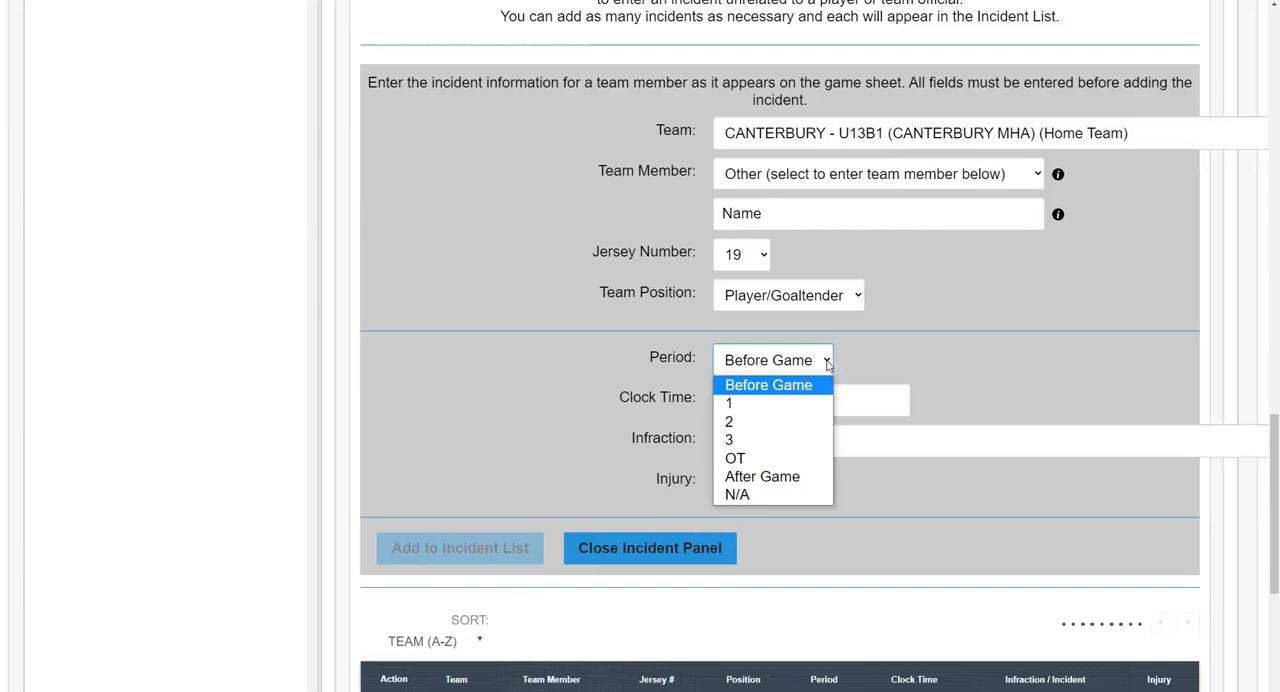
pyautogui.click(765, 428)
pyautogui.click(785, 400)
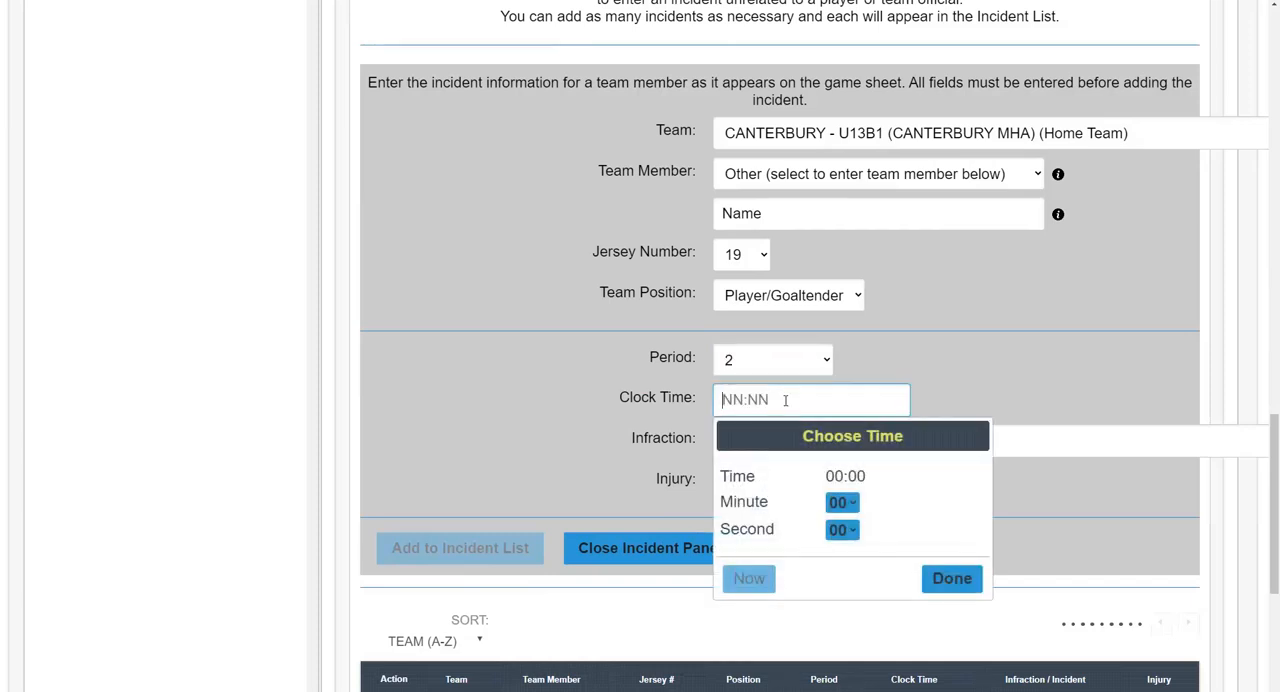
pyautogui.click(842, 502)
pyautogui.click(837, 222)
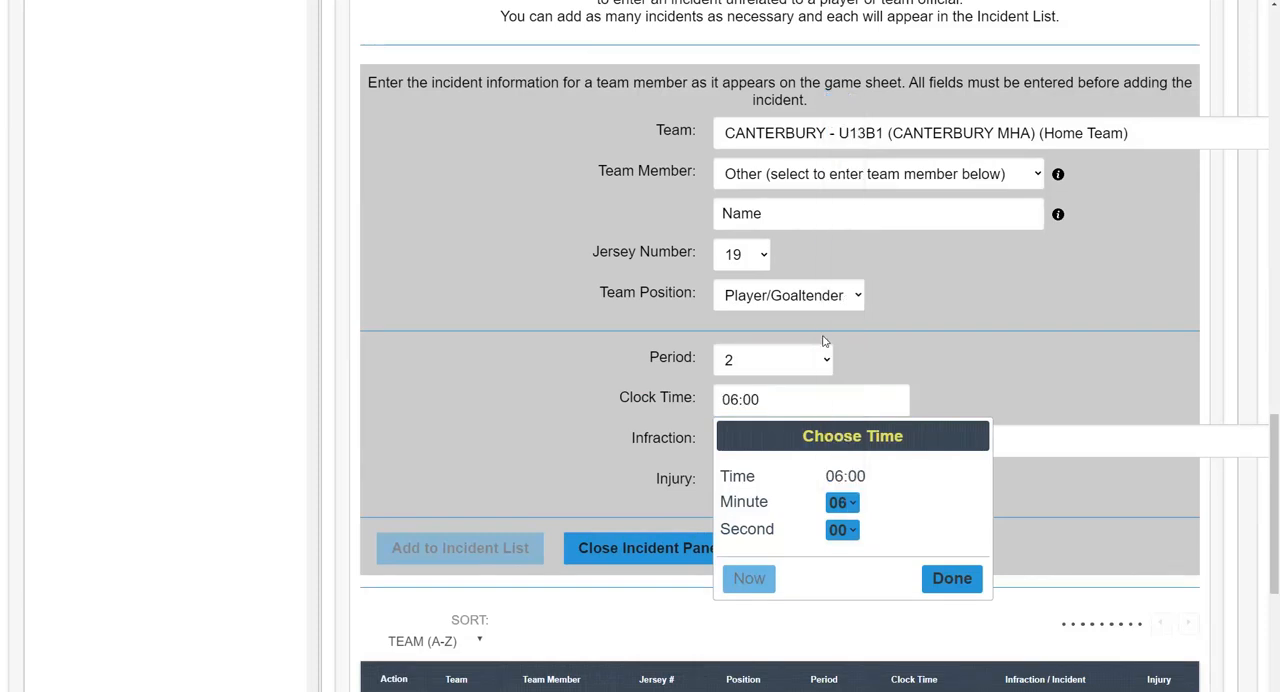
pyautogui.click(845, 531)
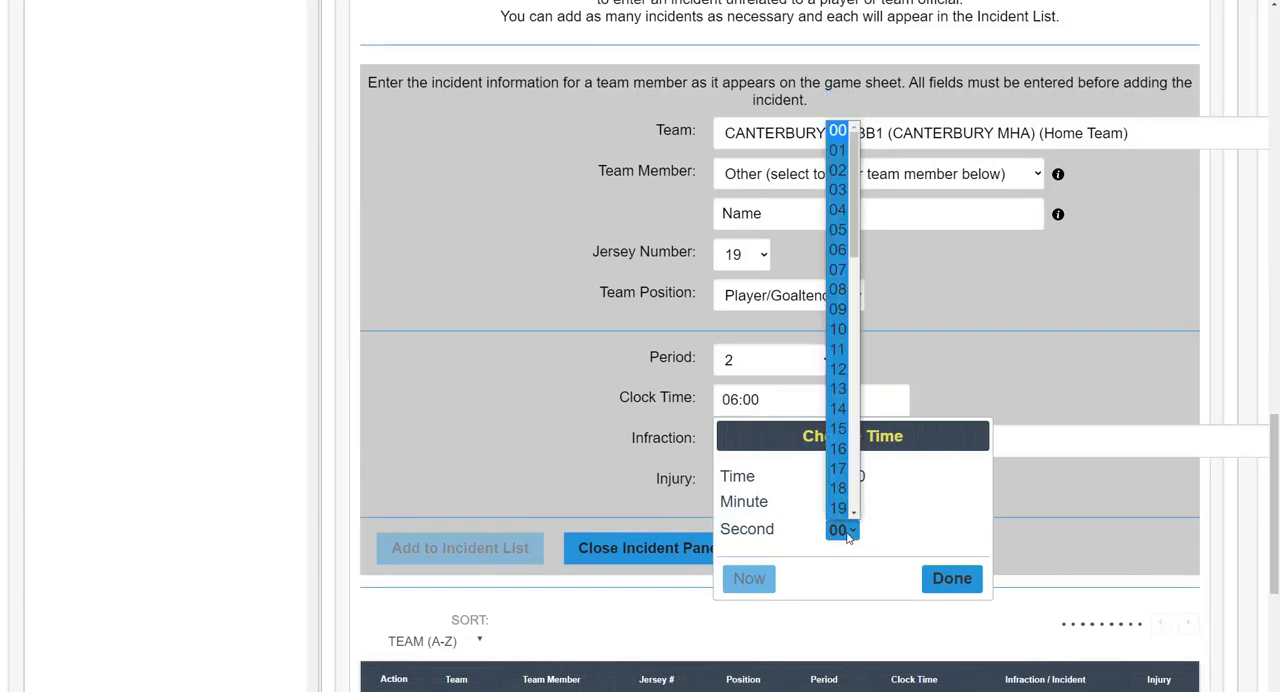
pyautogui.click(838, 389)
pyautogui.click(952, 579)
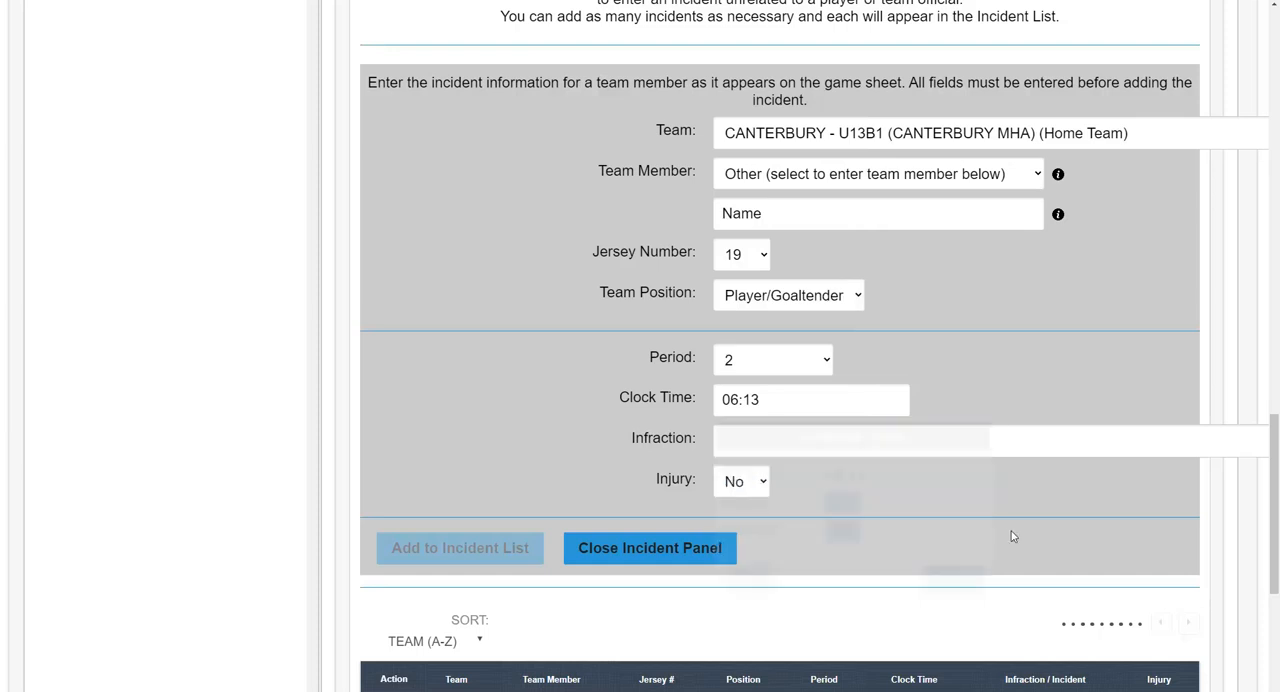
# Step: Choose the infraction GM55 - Checking from behind (Minor) <6.4 A> and add the incident to the incident list
pyautogui.click(1020, 446)
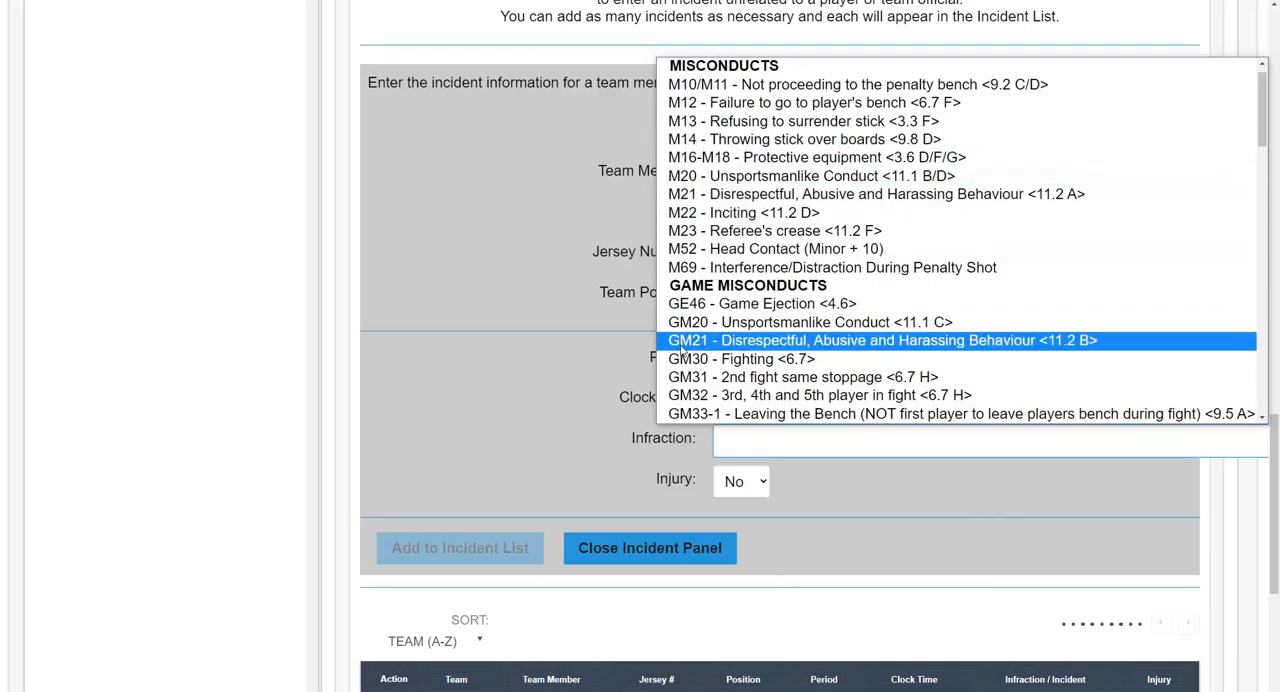
pyautogui.scroll(-3, 683, 347)
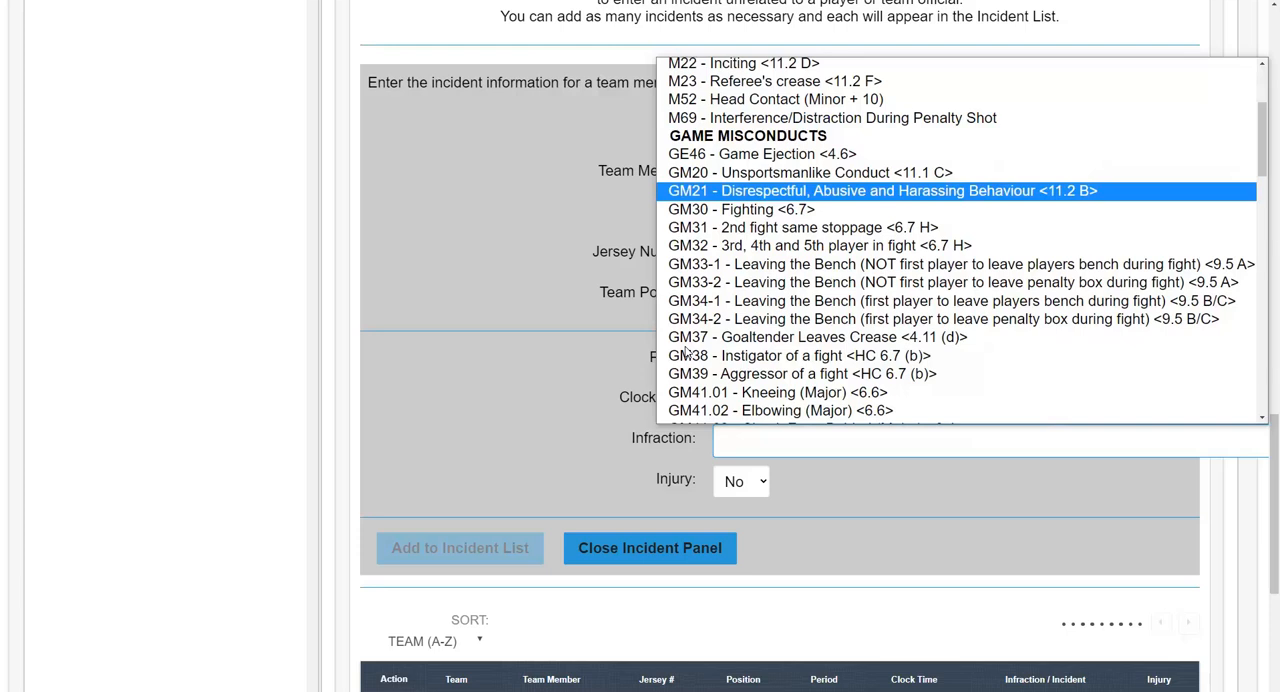
pyautogui.scroll(-10, 685, 349)
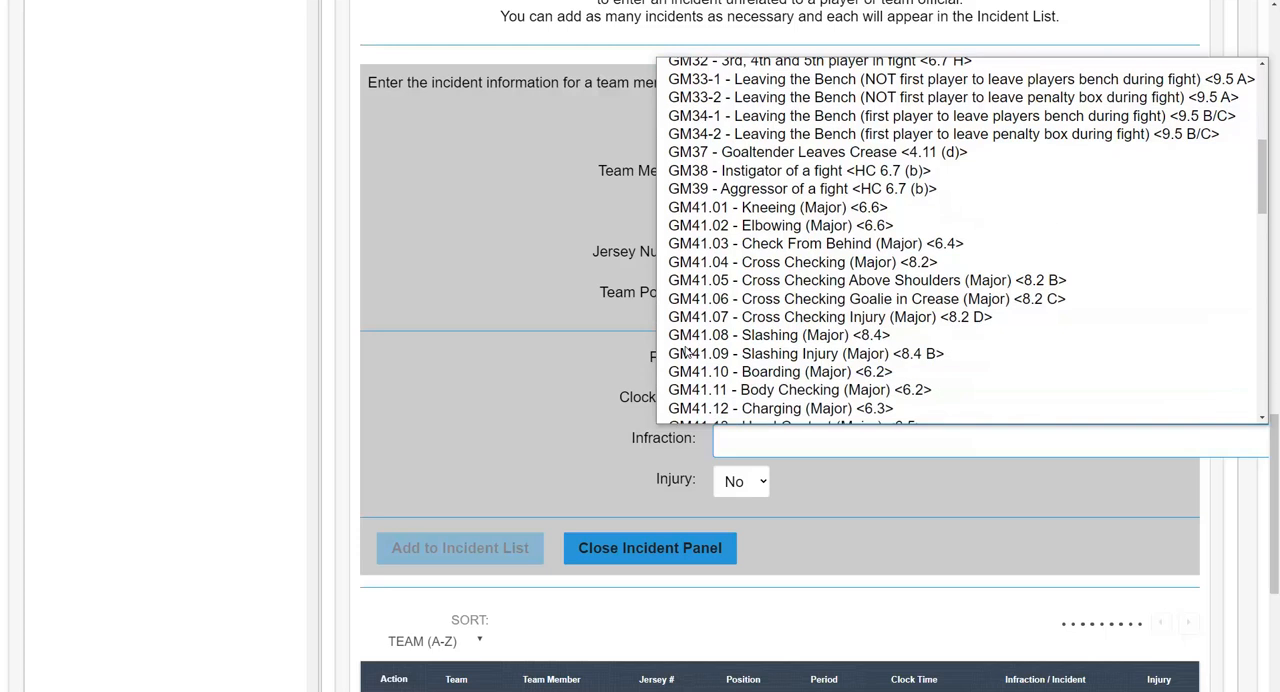
pyautogui.scroll(-2, 685, 349)
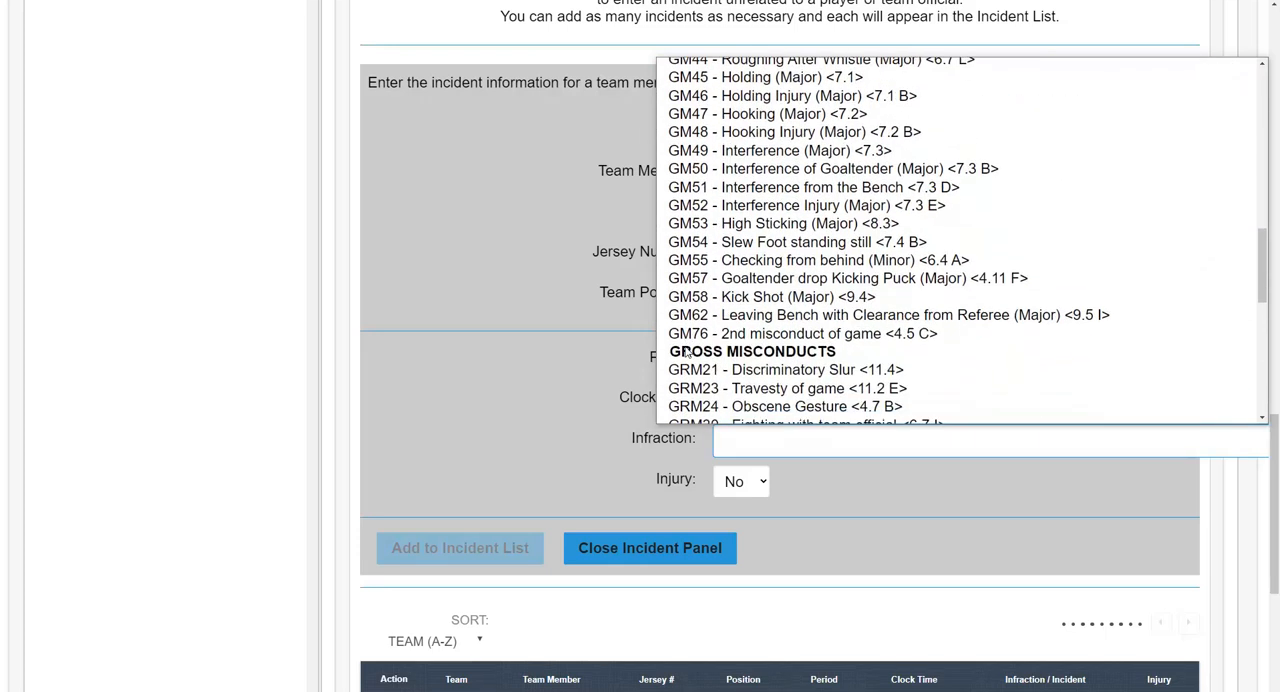
pyautogui.click(716, 262)
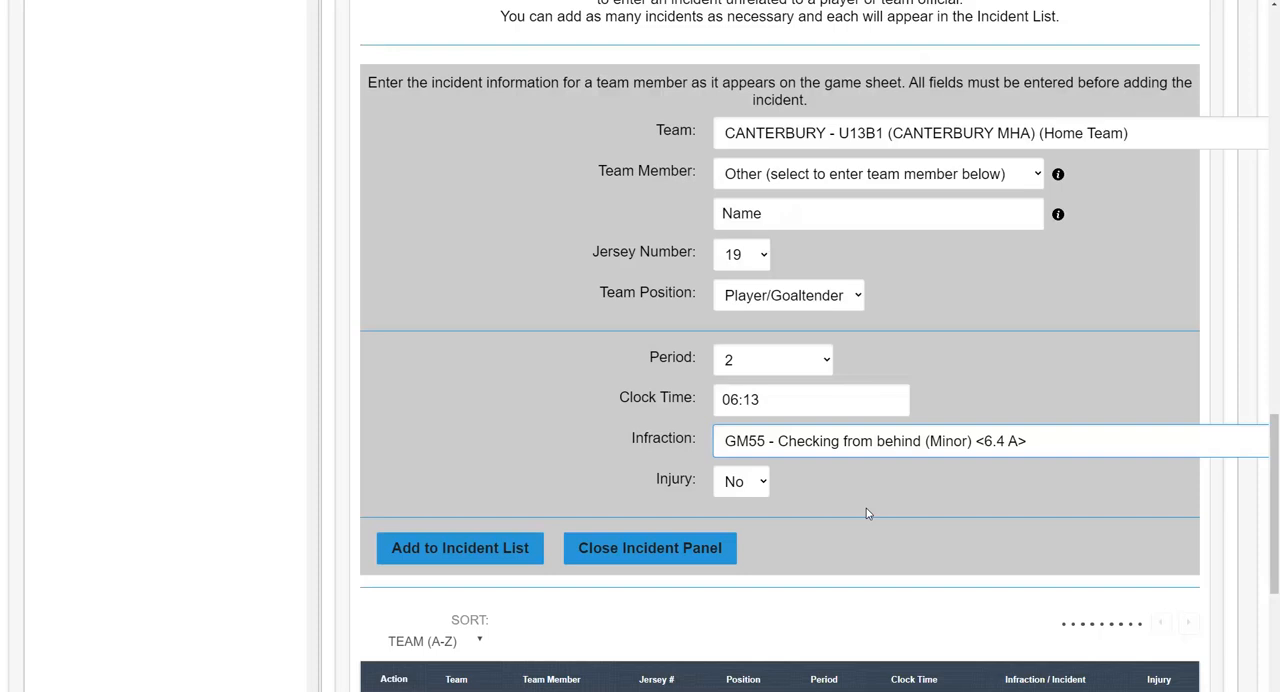
pyautogui.scroll(-1, 866, 513)
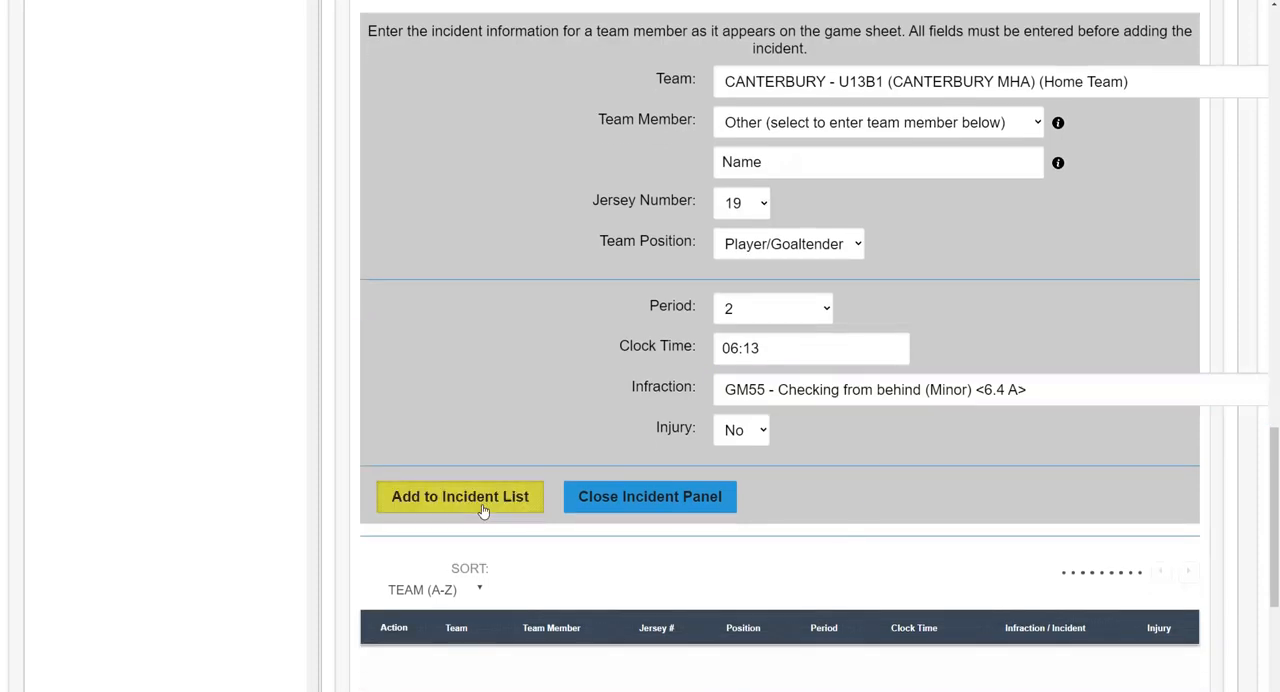
pyautogui.click(482, 510)
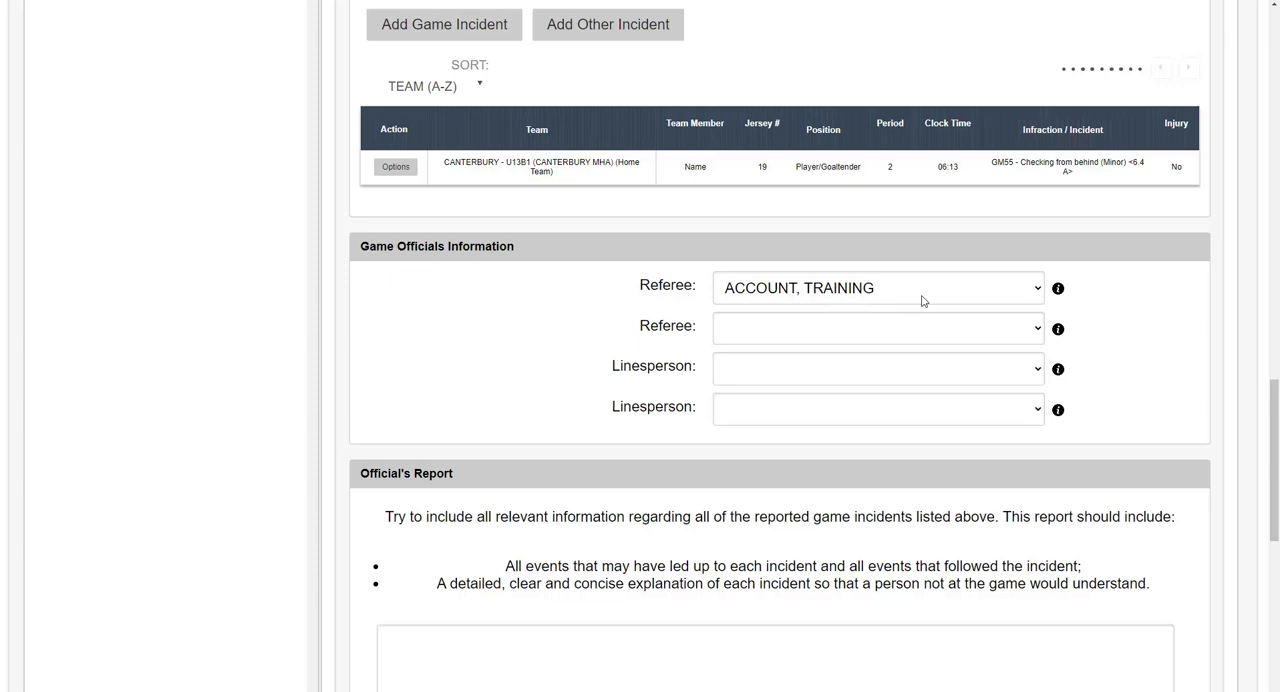
# Step: Browse the officials available for the first linesperson without choosing one
pyautogui.click(1036, 372)
pyautogui.scroll(-1, 877, 274)
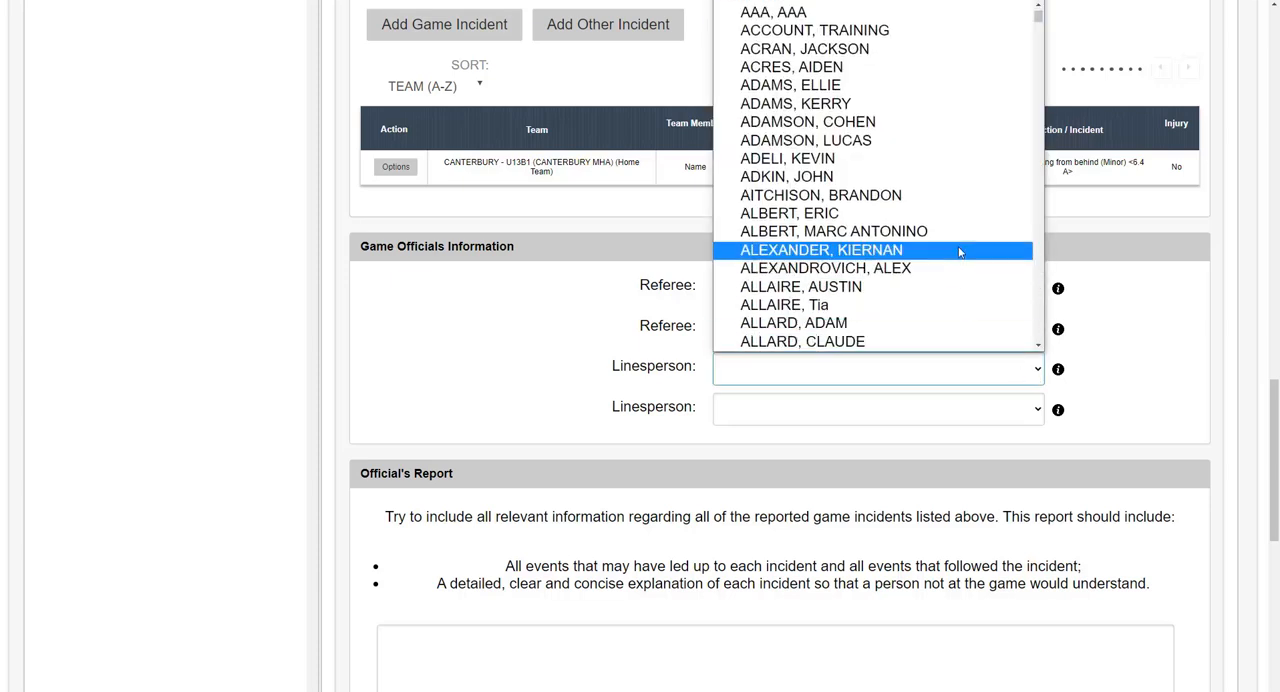
pyautogui.scroll(1, 959, 252)
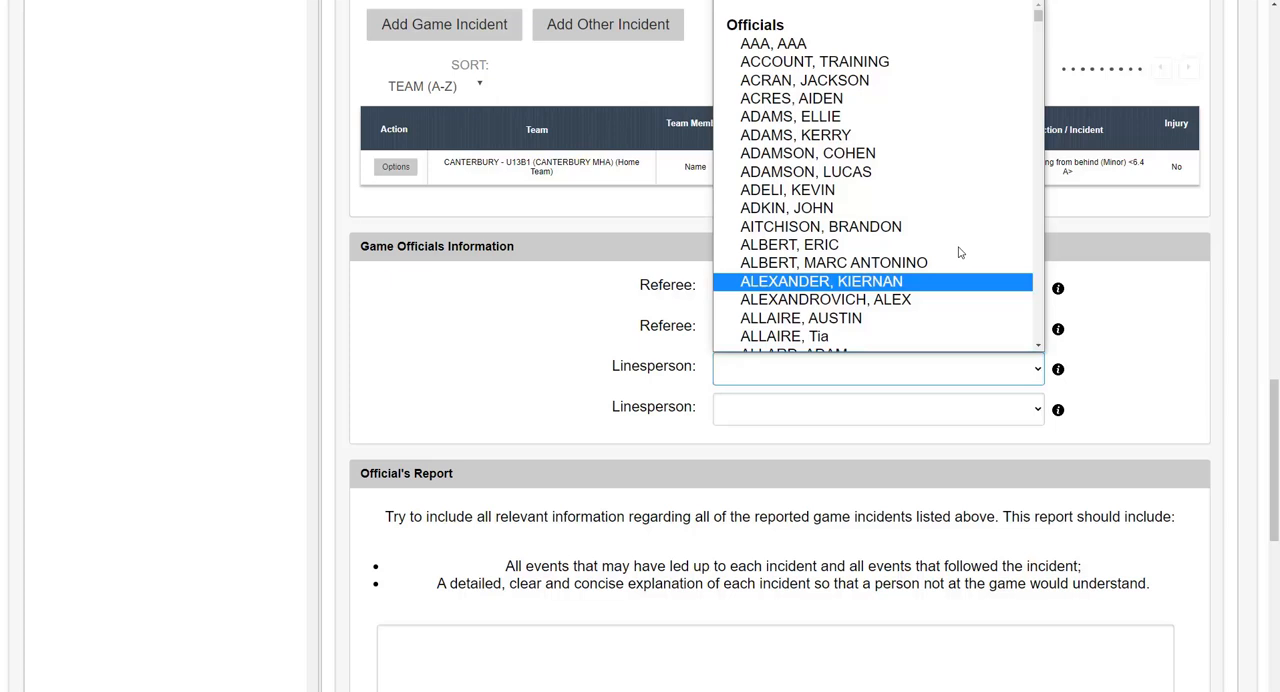
pyautogui.click(1113, 349)
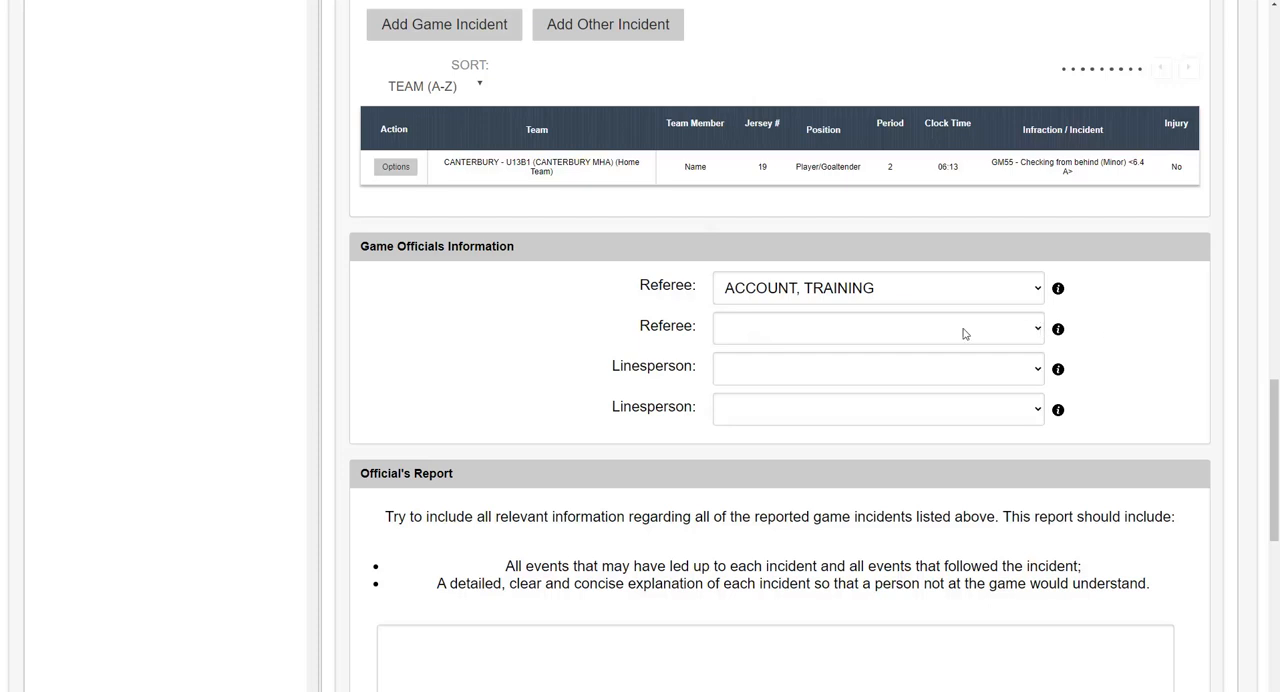
# Step: Enter "information" as the text of the Official's Report
pyautogui.scroll(-3, 1143, 386)
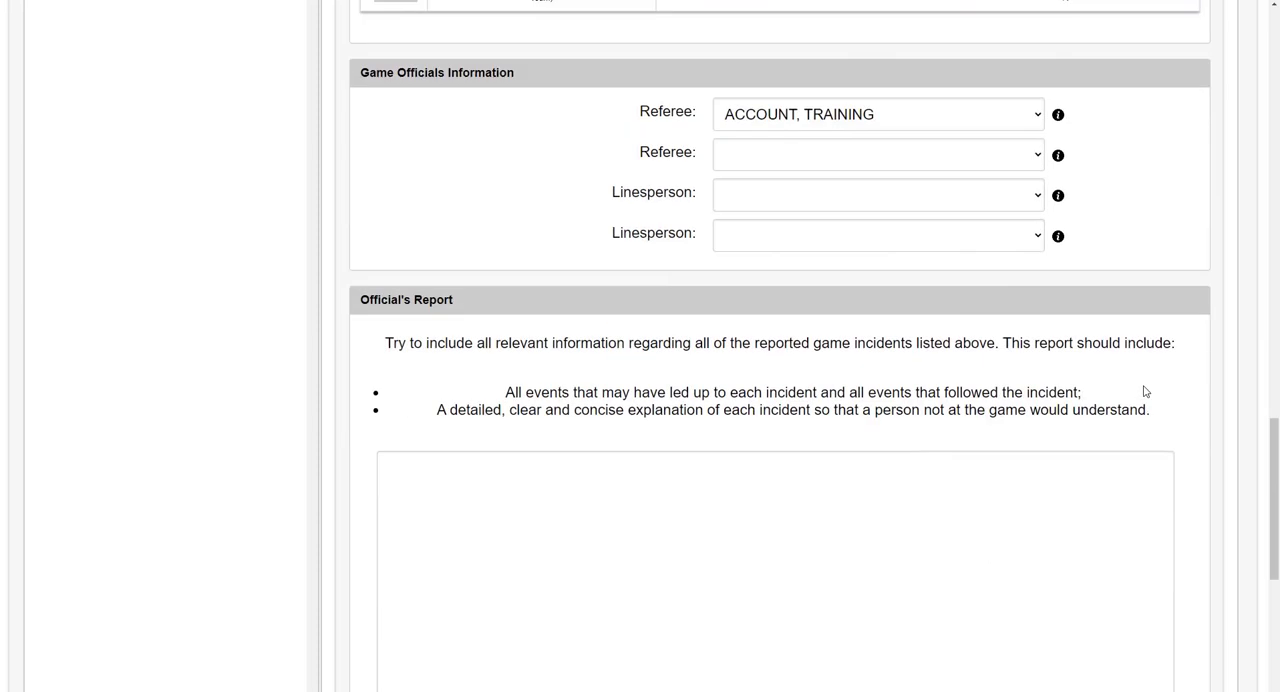
pyautogui.scroll(-2, 1144, 390)
pyautogui.click(583, 380)
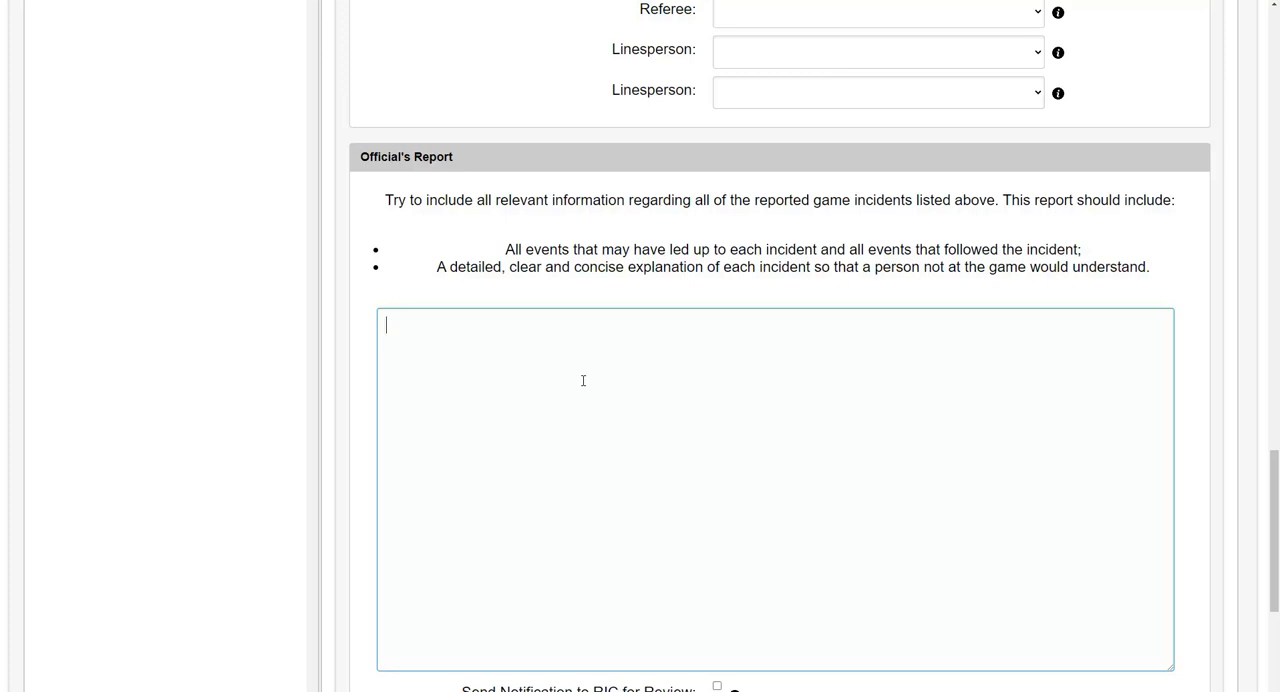
pyautogui.write('information')
# Step: Enable the notification to the RIC for review and save the GIR as in progress
pyautogui.scroll(-3, 583, 380)
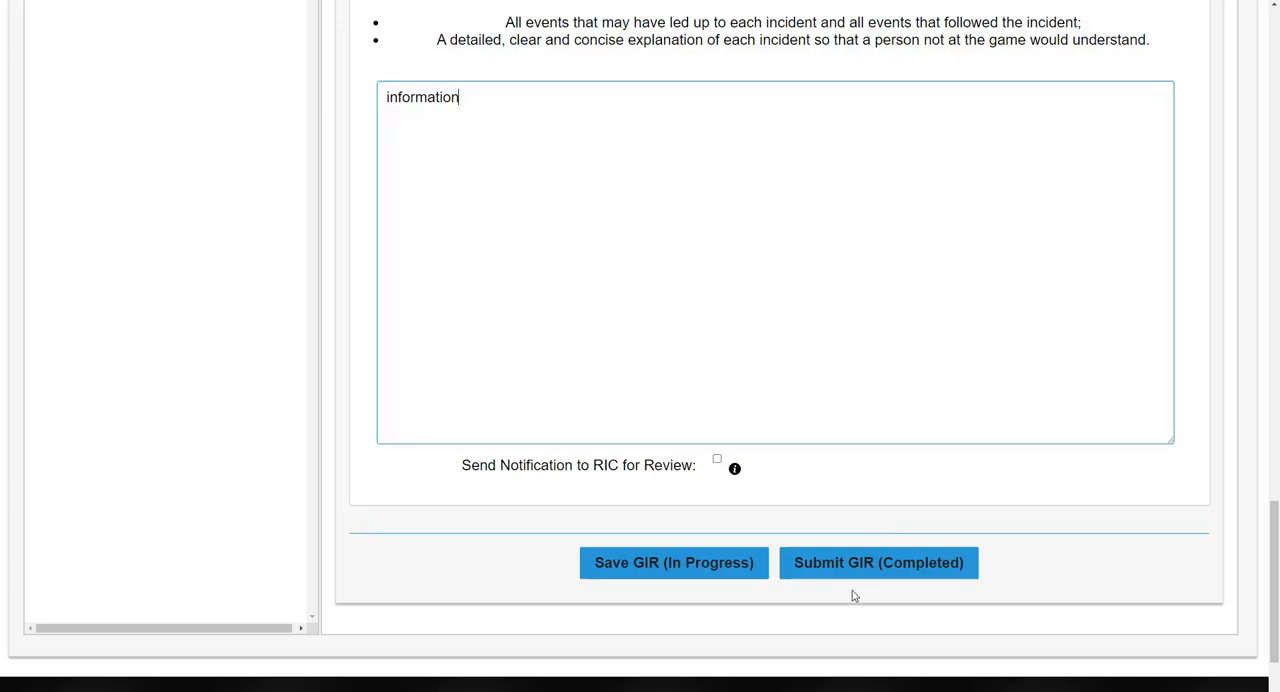
pyautogui.click(716, 461)
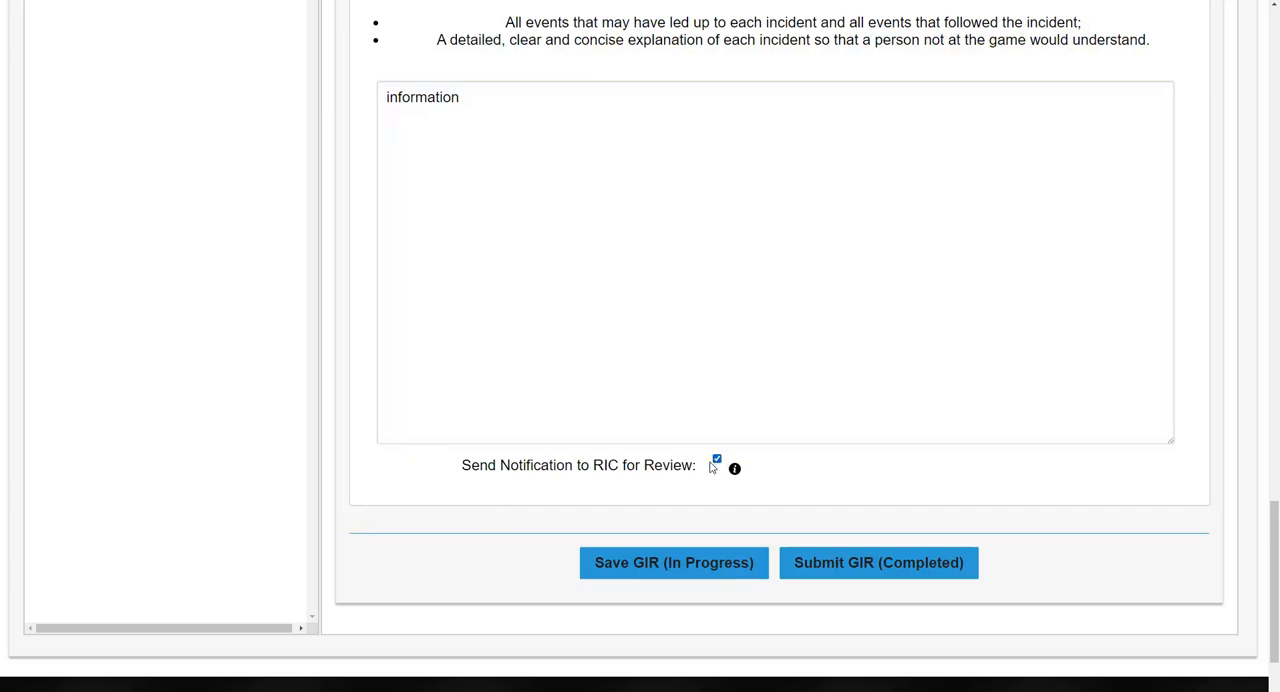
pyautogui.click(641, 570)
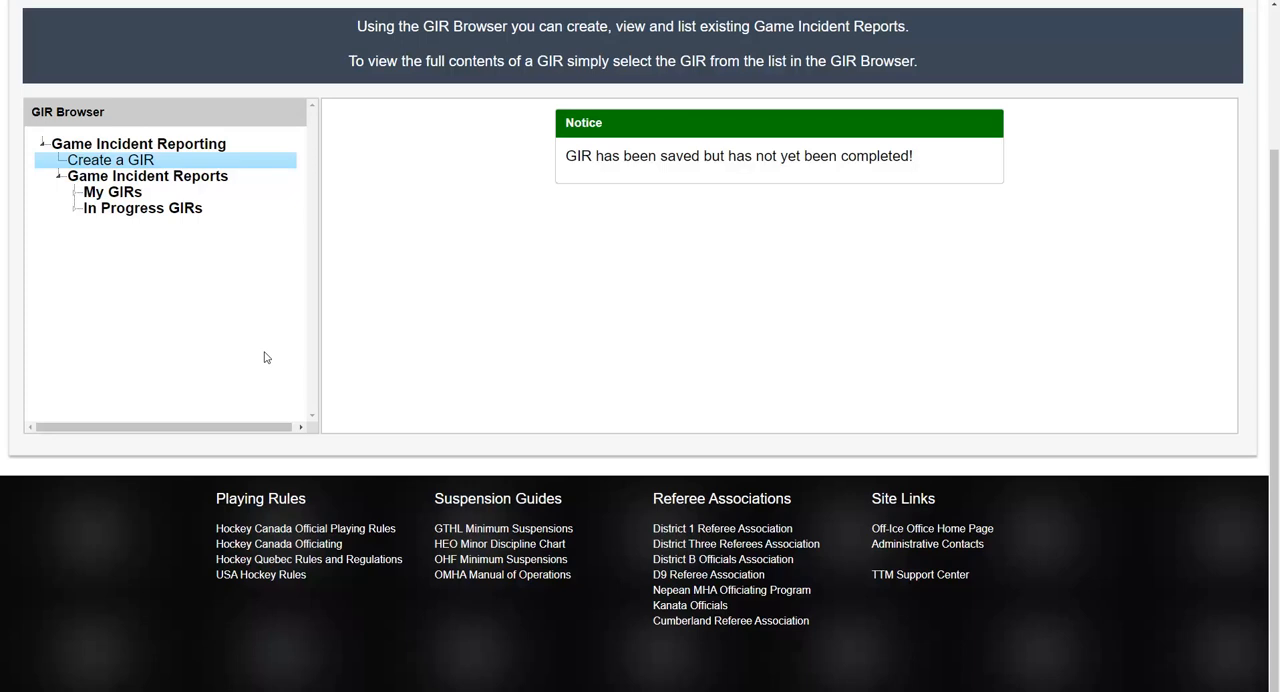
# Step: Open the first report under In Progress GIRs and review its game, incident, officials and report sections
pyautogui.click(75, 213)
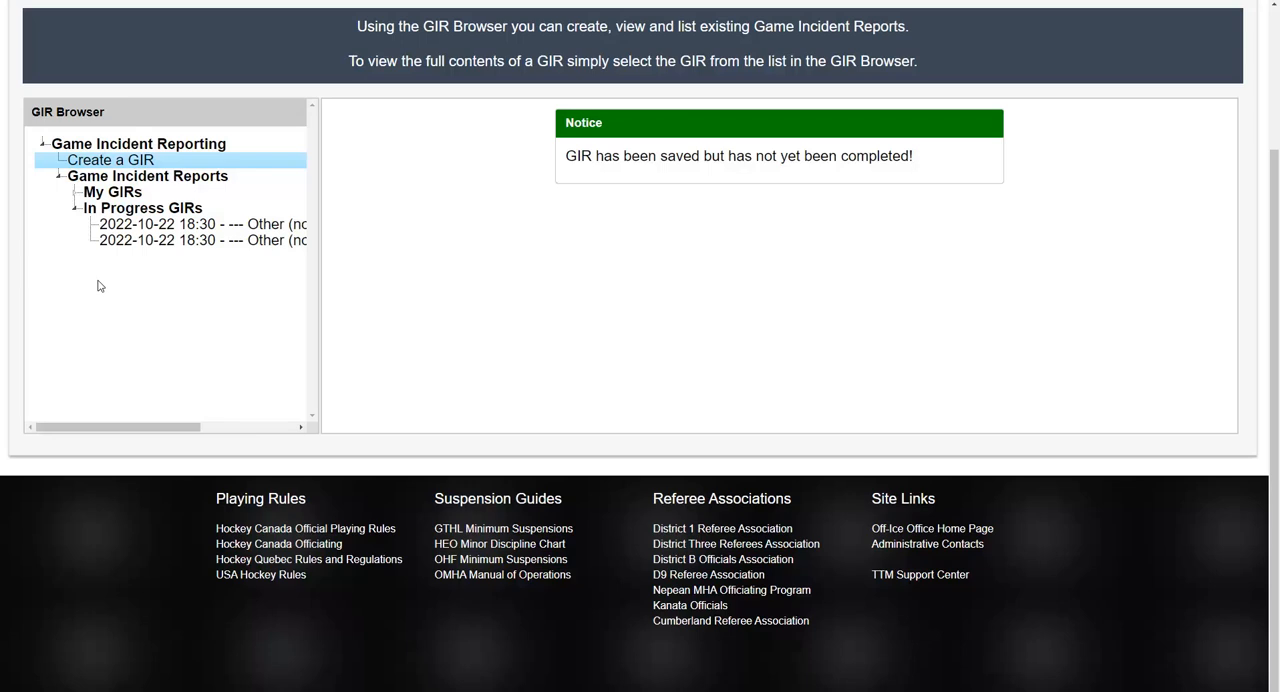
pyautogui.click(190, 228)
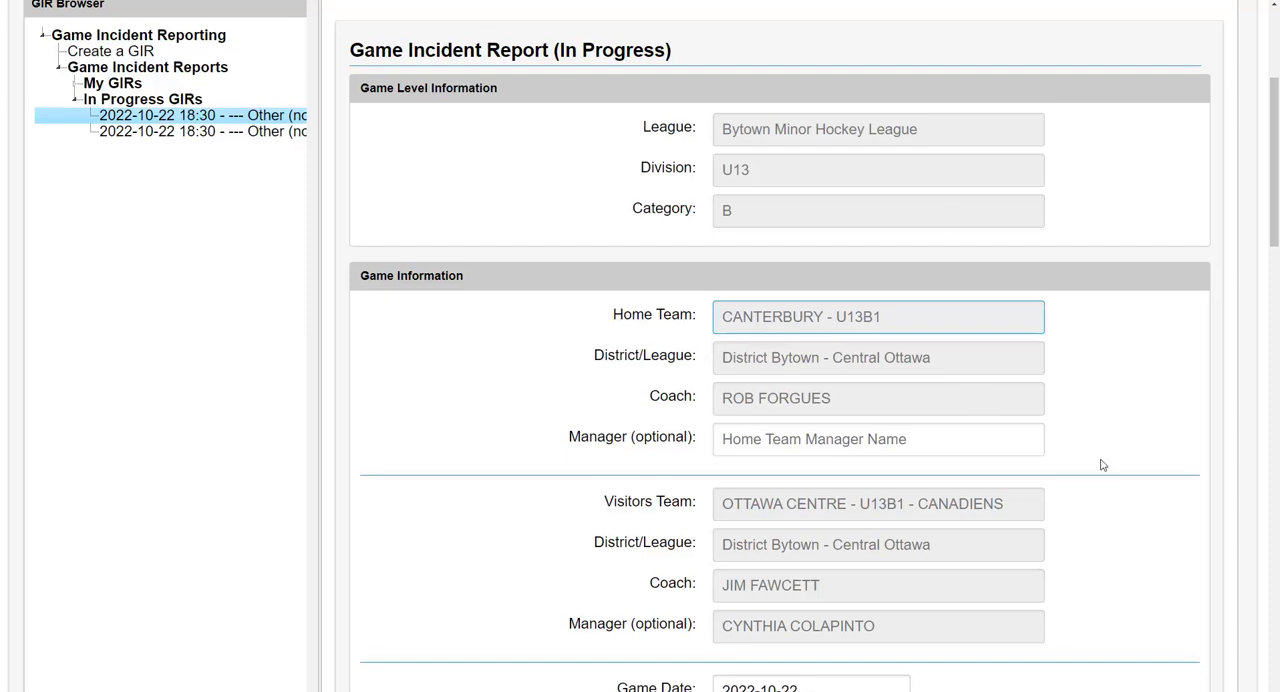
pyautogui.scroll(-2, 1131, 406)
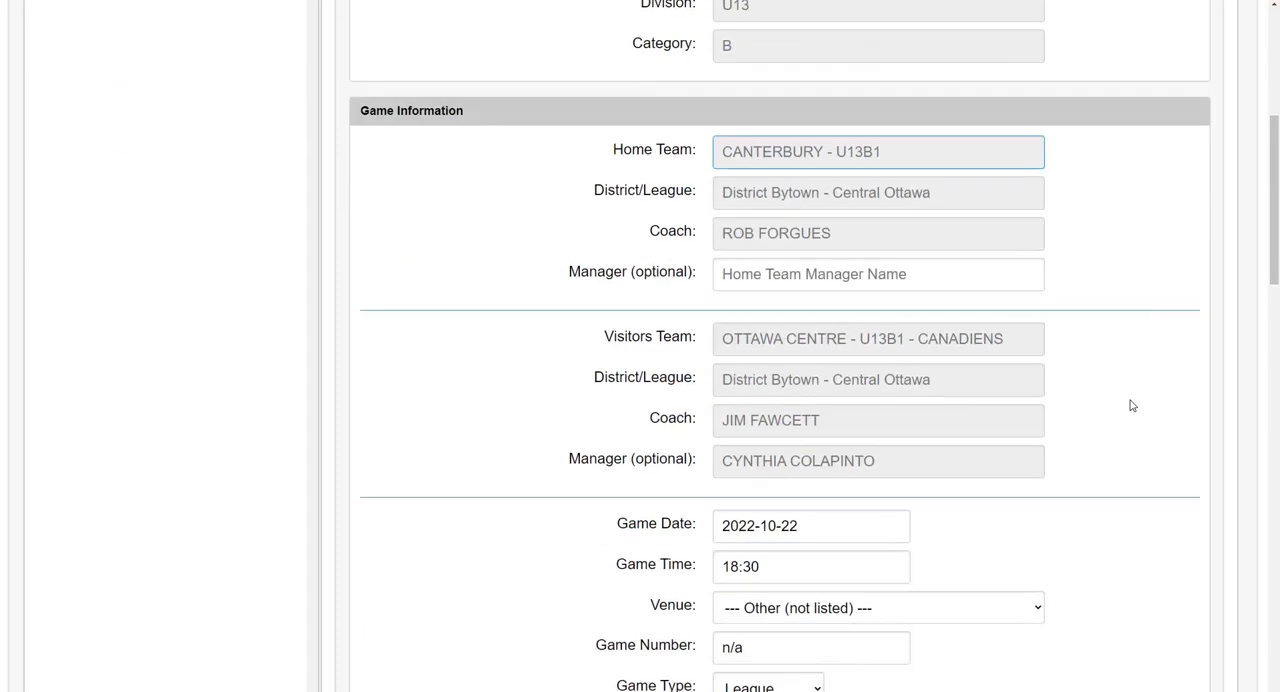
pyautogui.scroll(-2, 1131, 406)
pyautogui.scroll(2, 1131, 406)
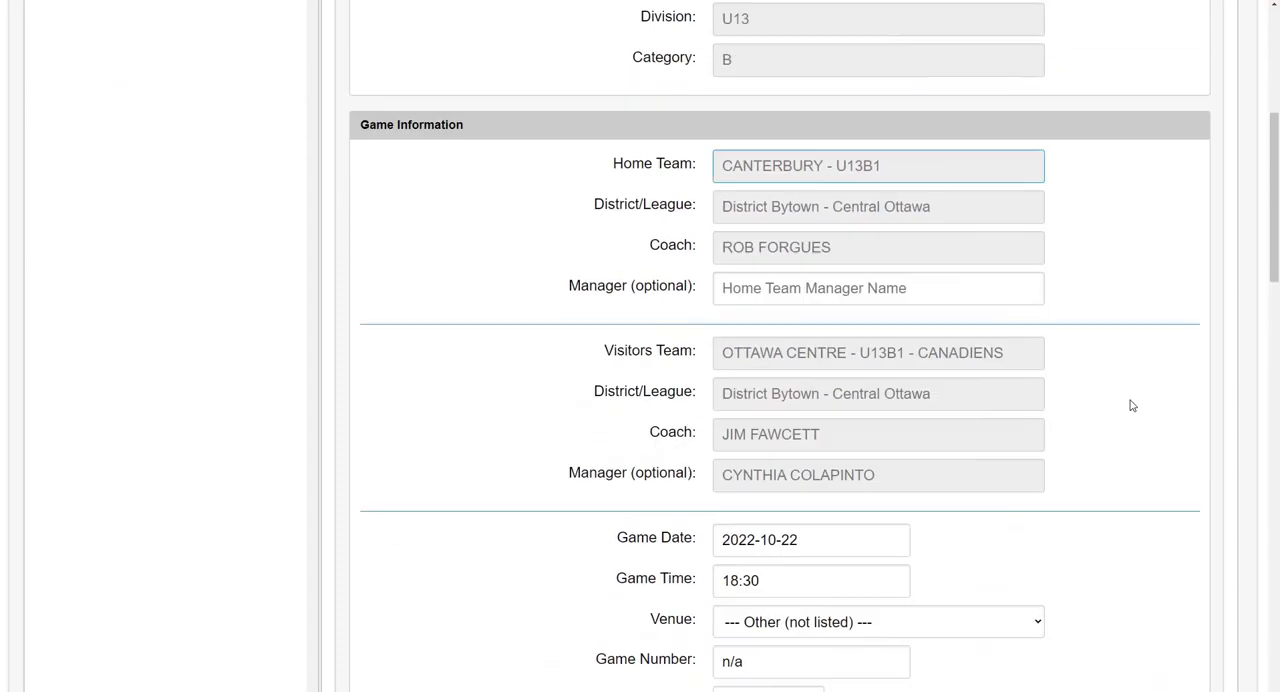
pyautogui.scroll(1, 1131, 406)
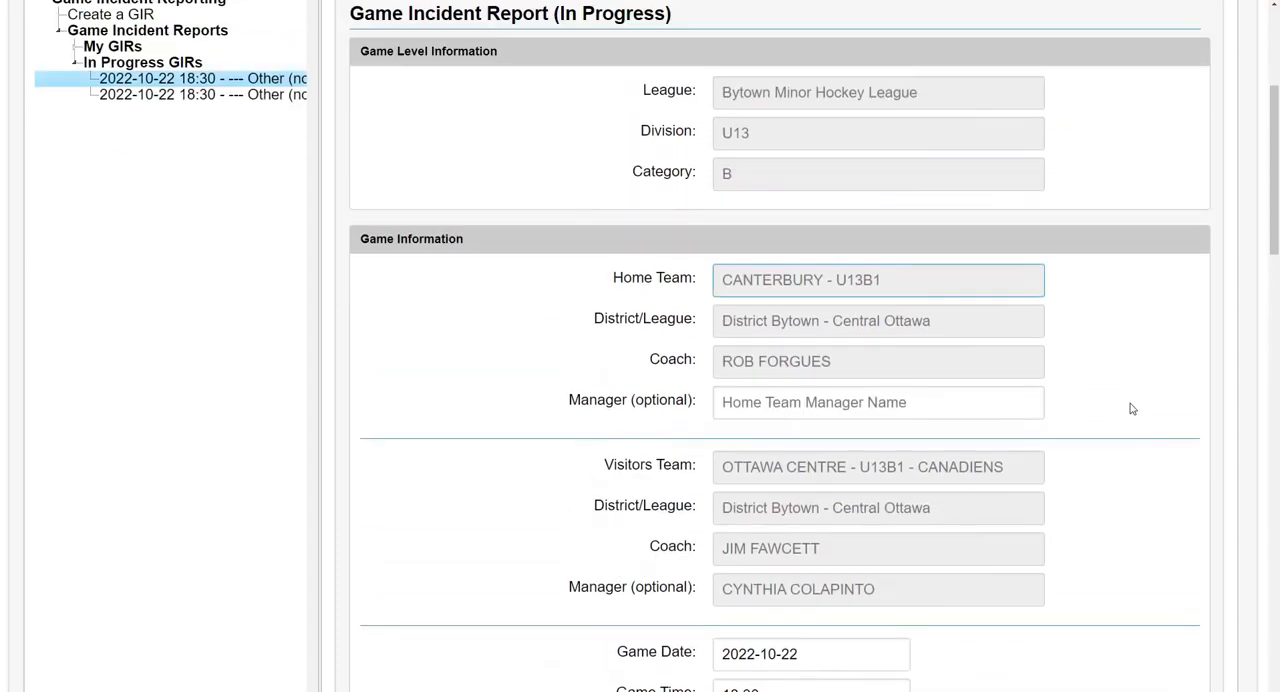
pyautogui.scroll(-5, 1131, 406)
pyautogui.scroll(-4, 1131, 409)
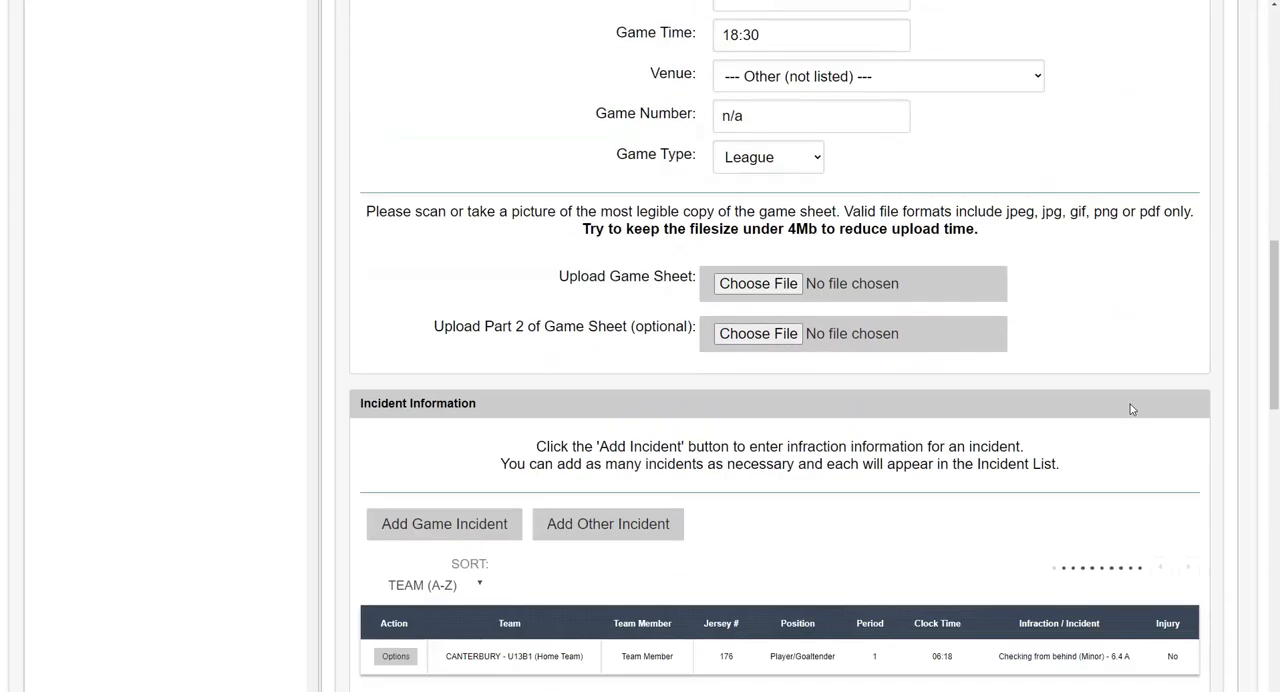
pyautogui.scroll(-5, 660, 385)
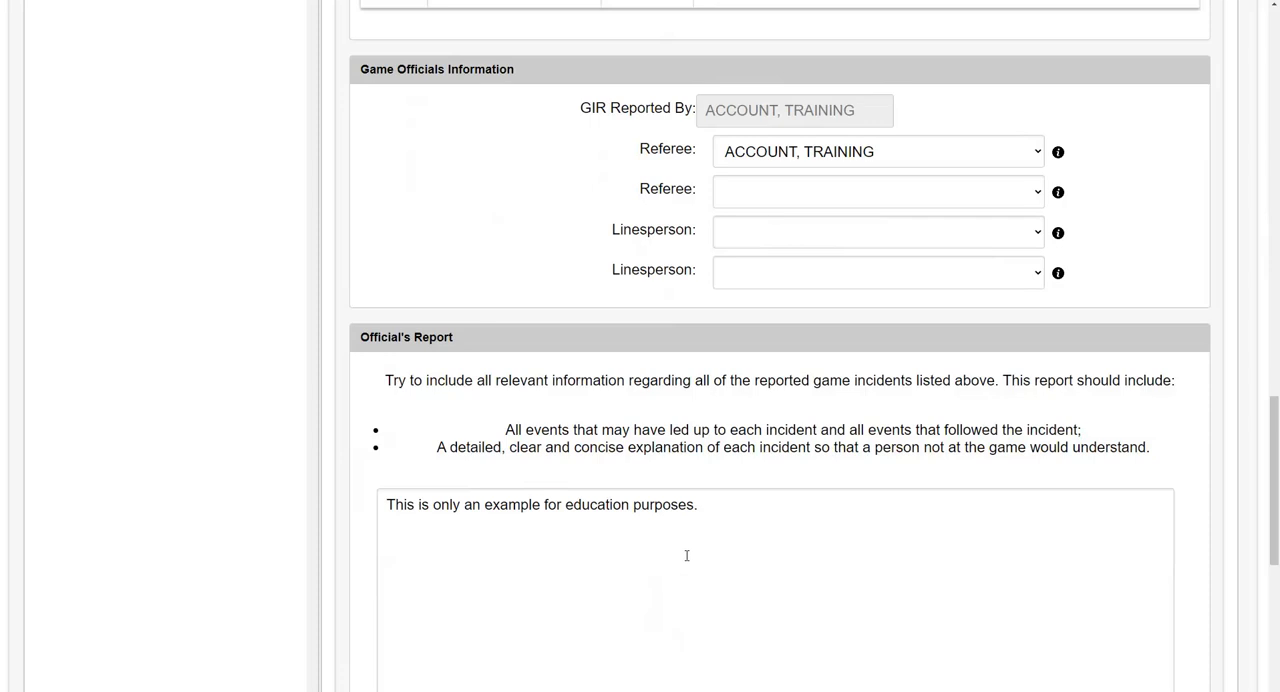
pyautogui.scroll(-5, 687, 555)
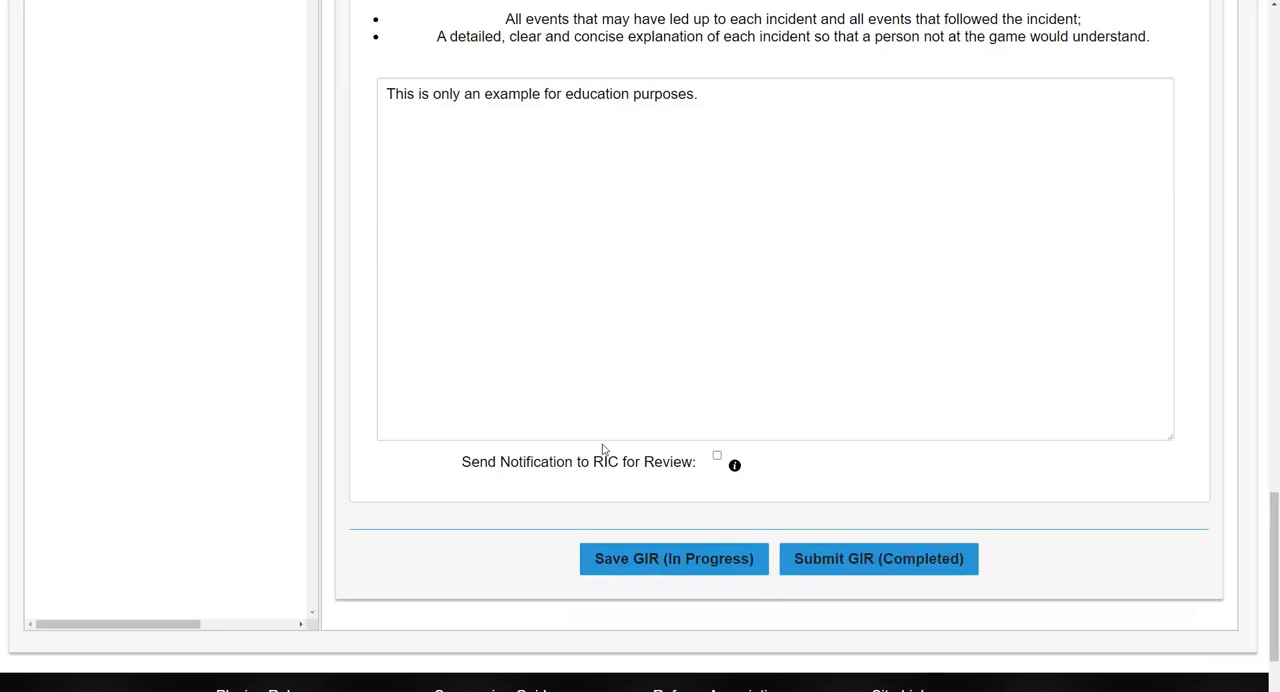
pyautogui.scroll(3, 603, 449)
pyautogui.scroll(10, 603, 449)
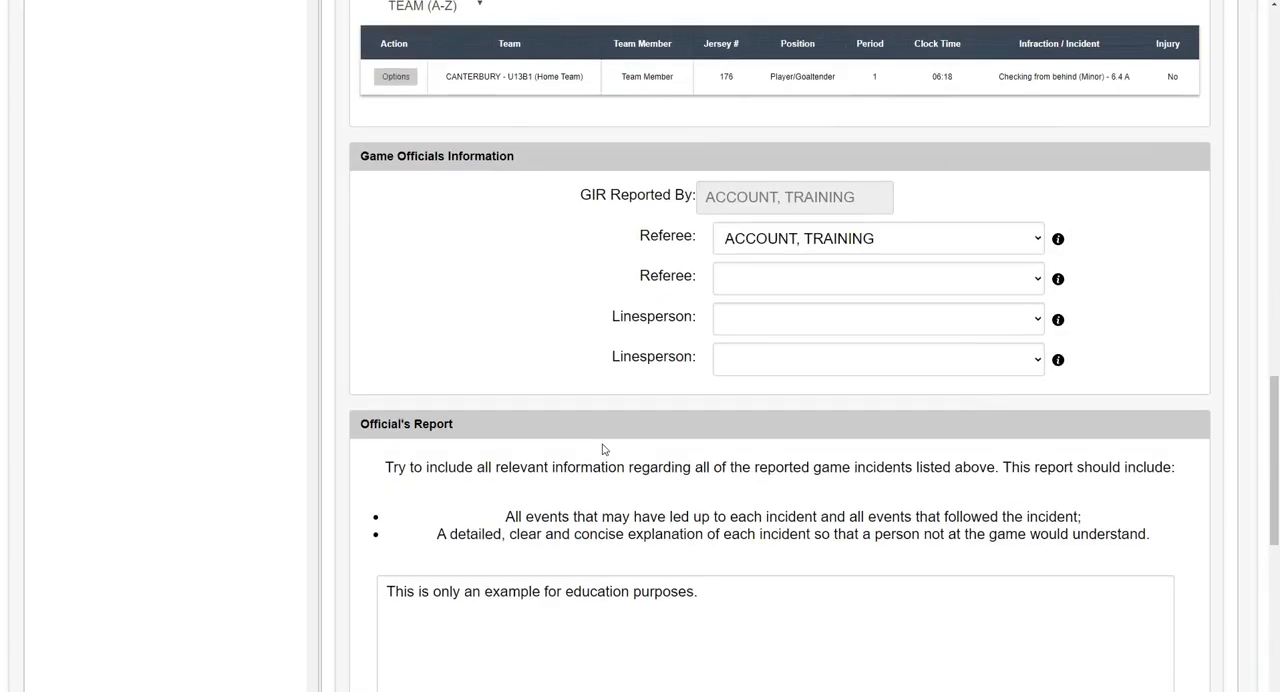
pyautogui.scroll(8, 603, 449)
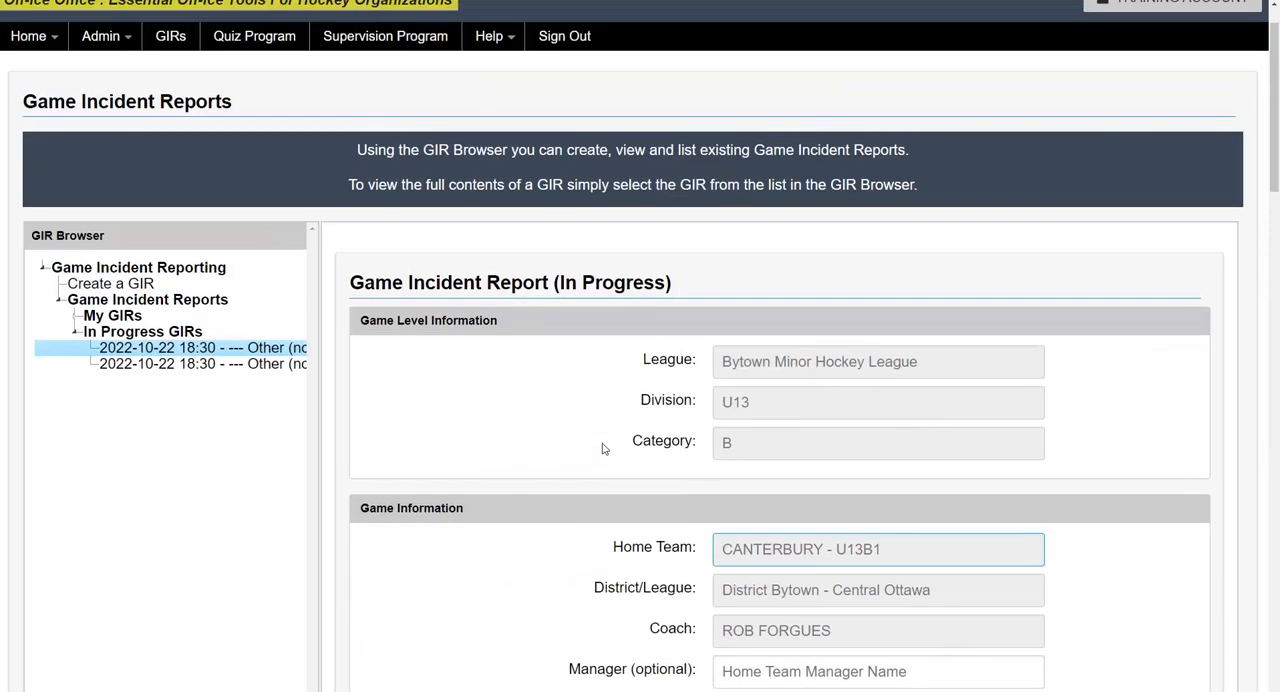
pyautogui.scroll(1, 603, 449)
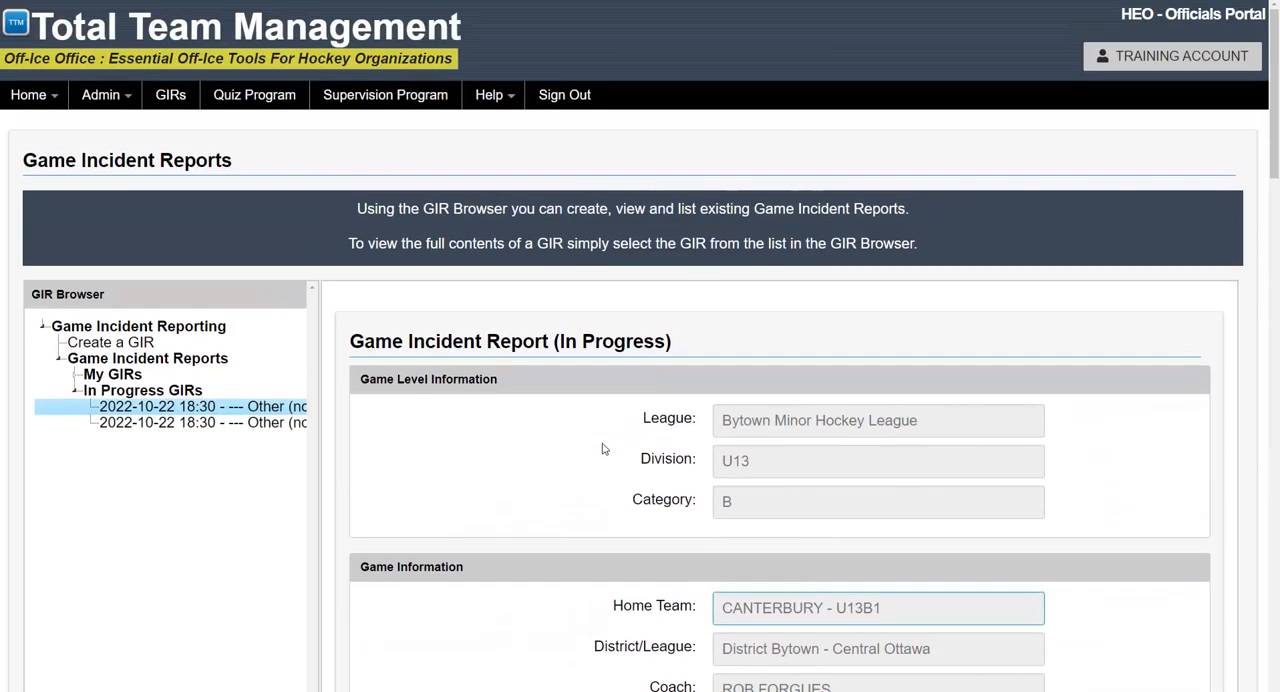